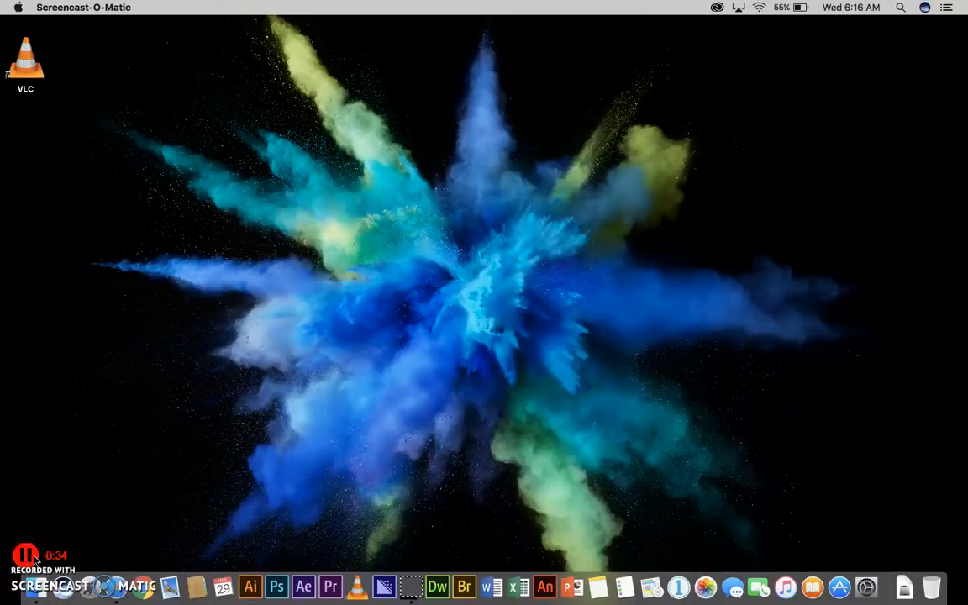
# Switch to Safari and load the lik.com website
pyautogui.click(112, 596)
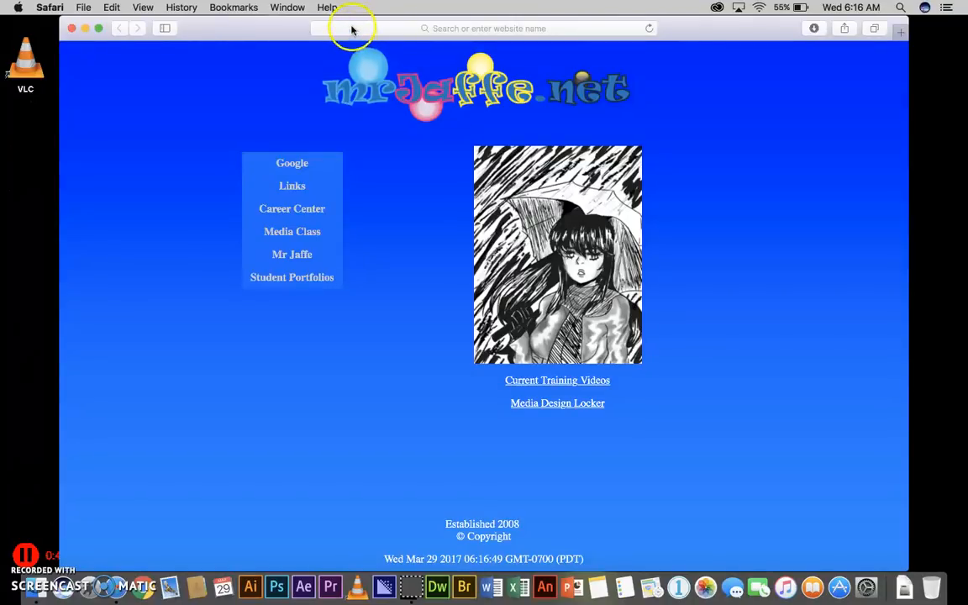
pyautogui.click(352, 28)
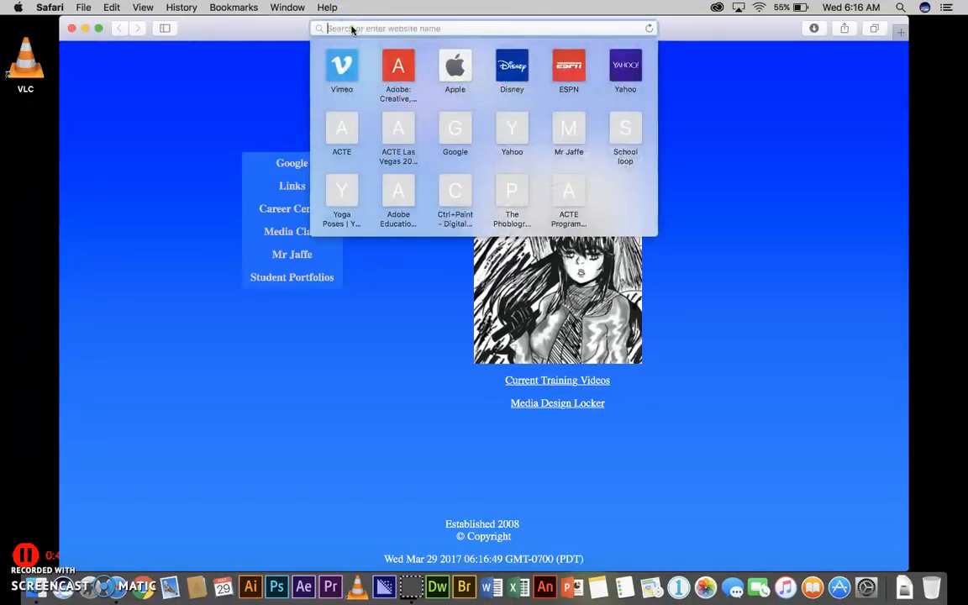
pyautogui.write('lik.com')
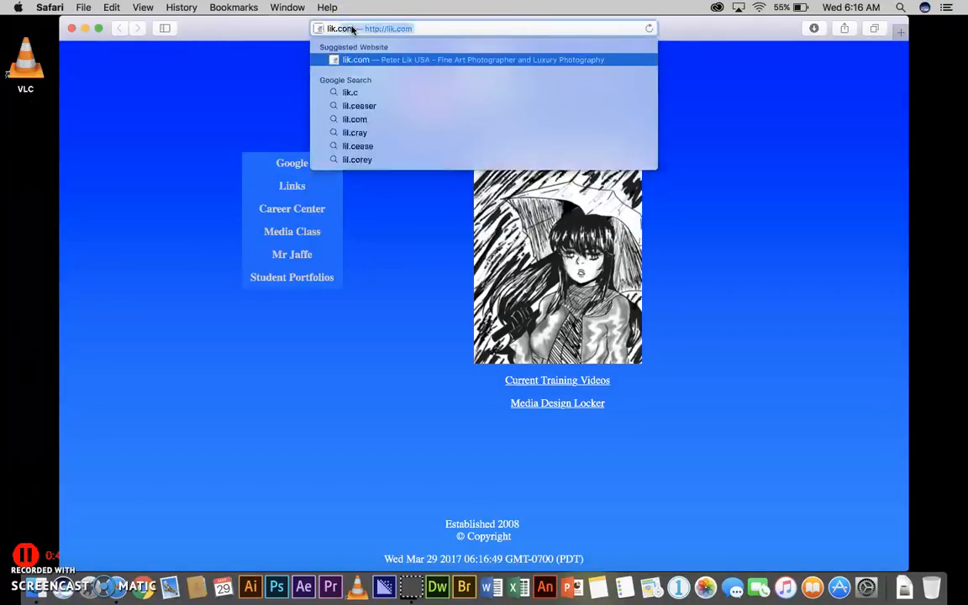
pyautogui.press('Return')
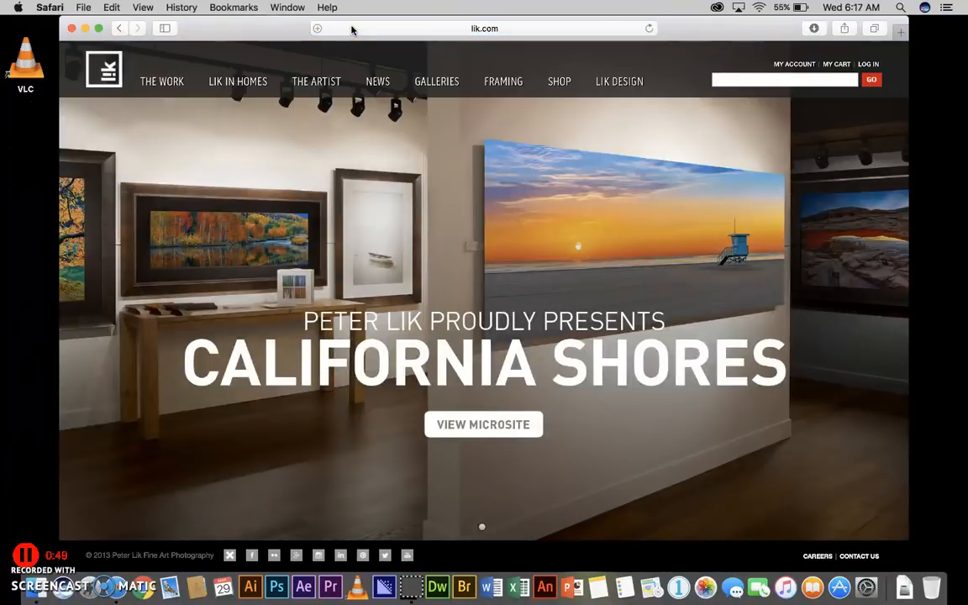
# Open the Revelation photo from the Volcanoes category of The Work
pyautogui.click(346, 28)
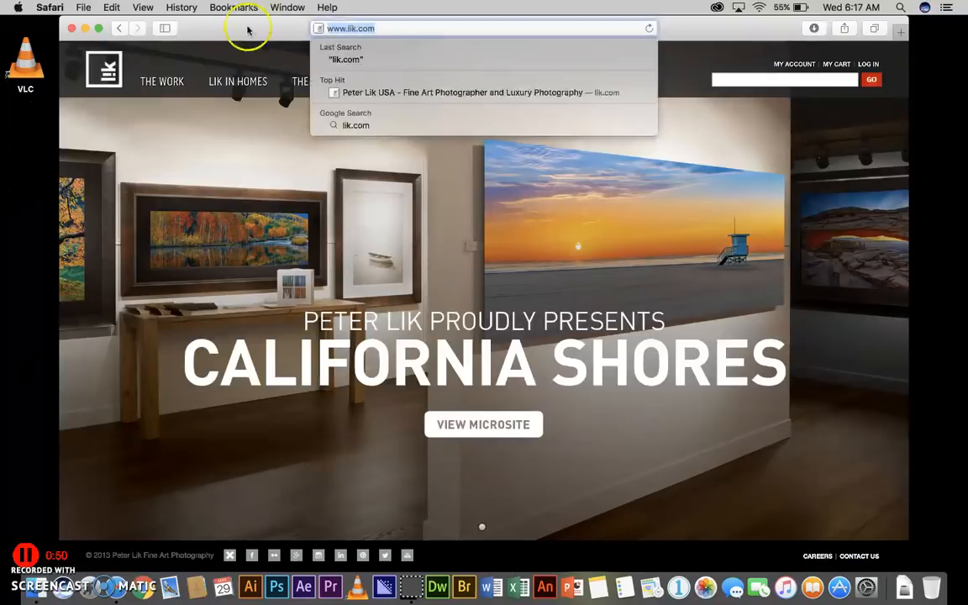
pyautogui.click(164, 84)
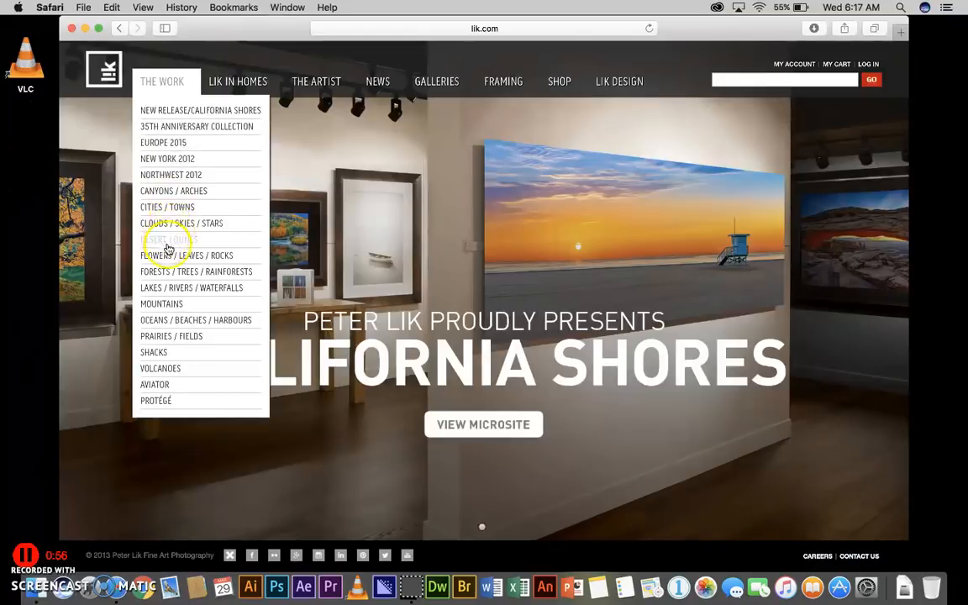
pyautogui.click(168, 306)
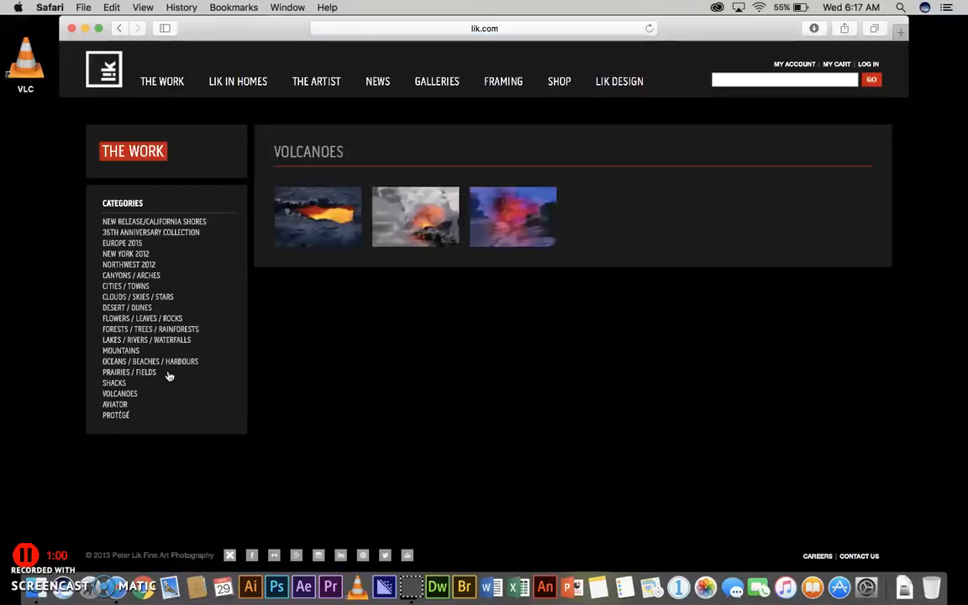
pyautogui.click(484, 241)
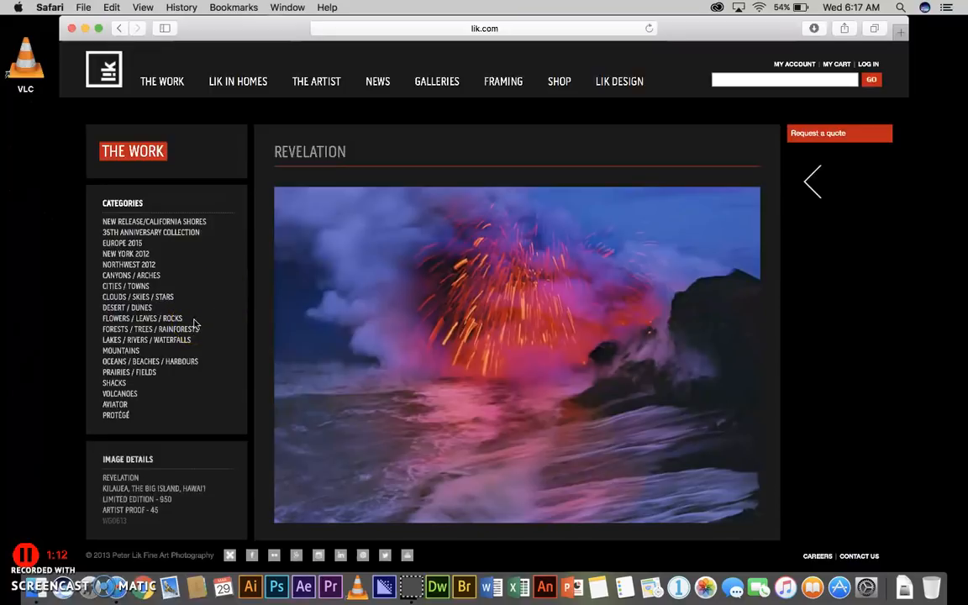
# Save the Revelation photo in Documents under the name clipingmaskimage and switch to Photoshop
pyautogui.rightClick(444, 334)
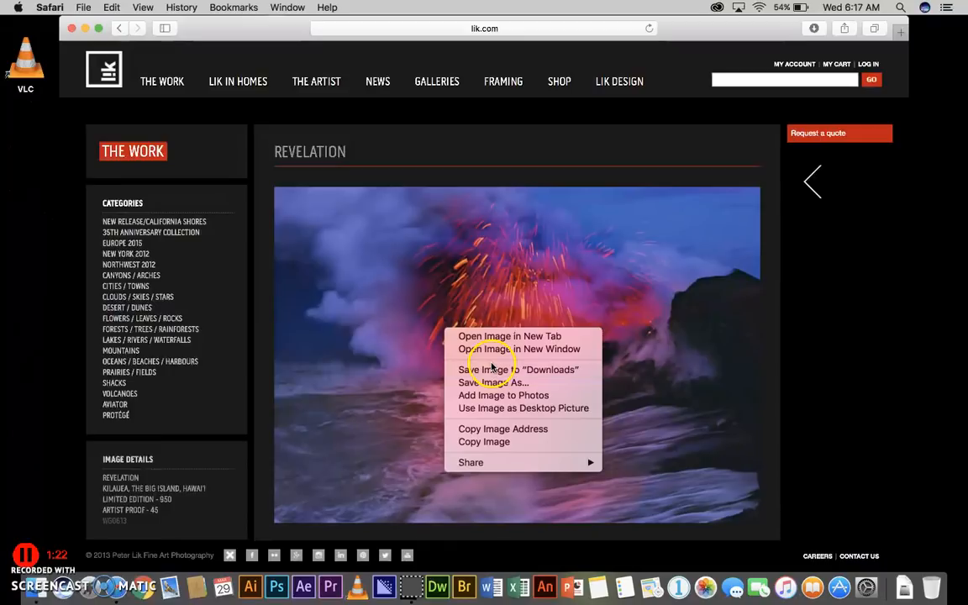
pyautogui.click(488, 385)
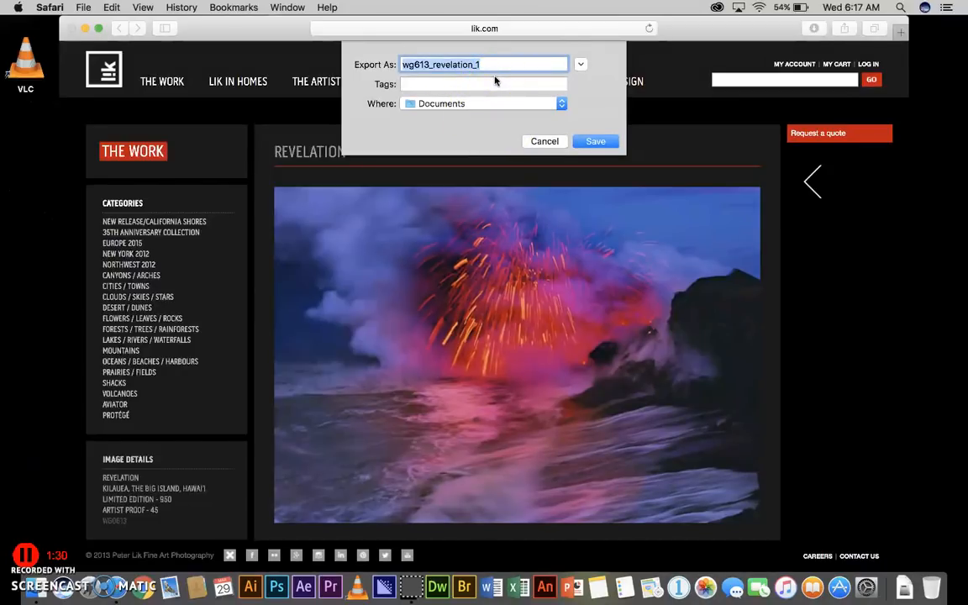
pyautogui.write('clip')
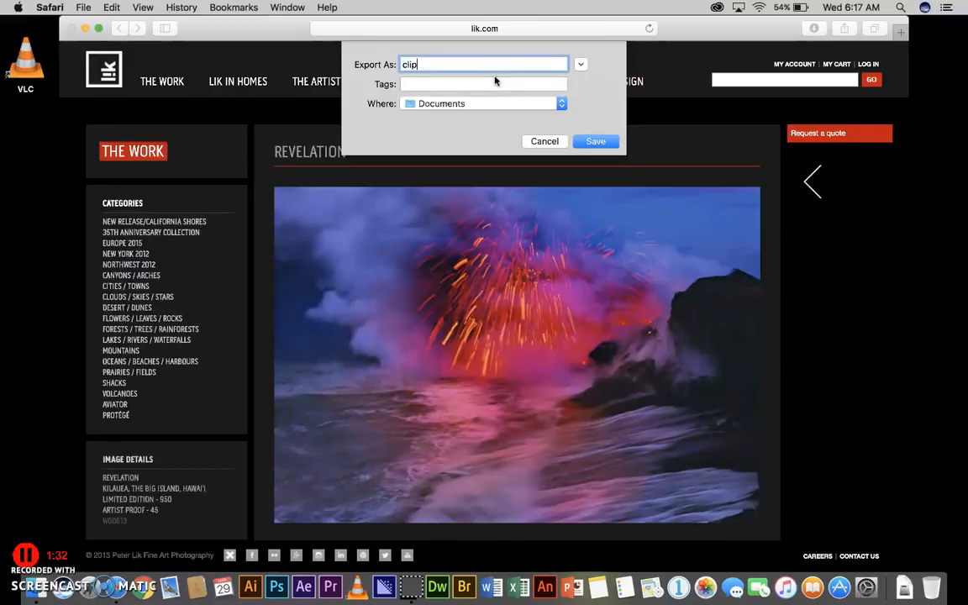
pyautogui.write('ingmaskimage')
pyautogui.click(587, 143)
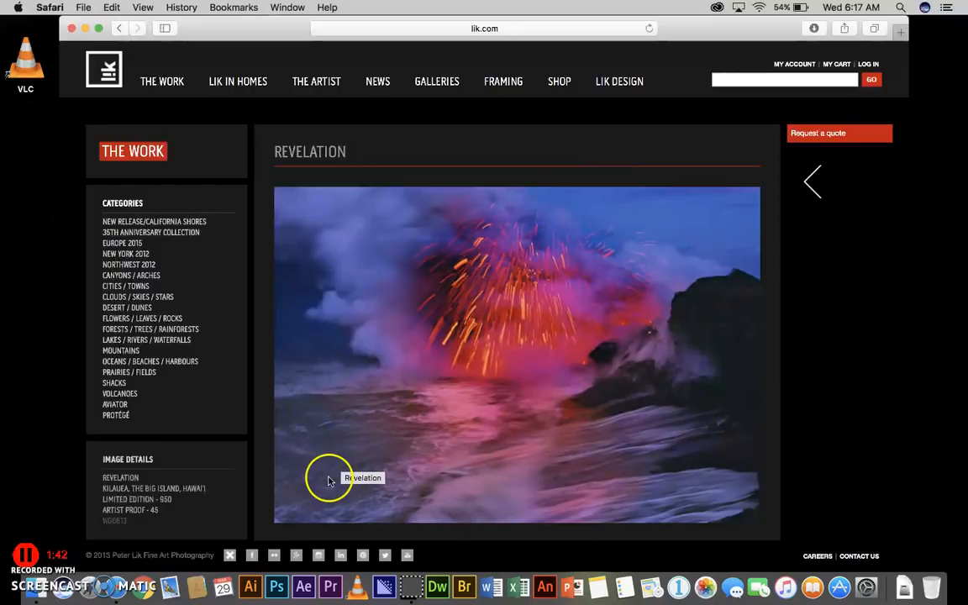
pyautogui.click(280, 588)
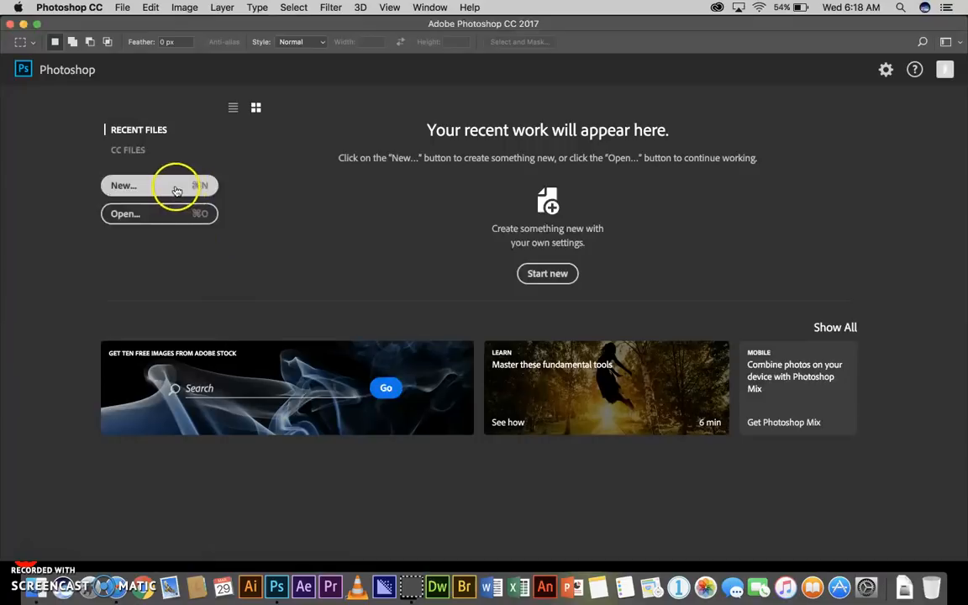
pyautogui.click(122, 7)
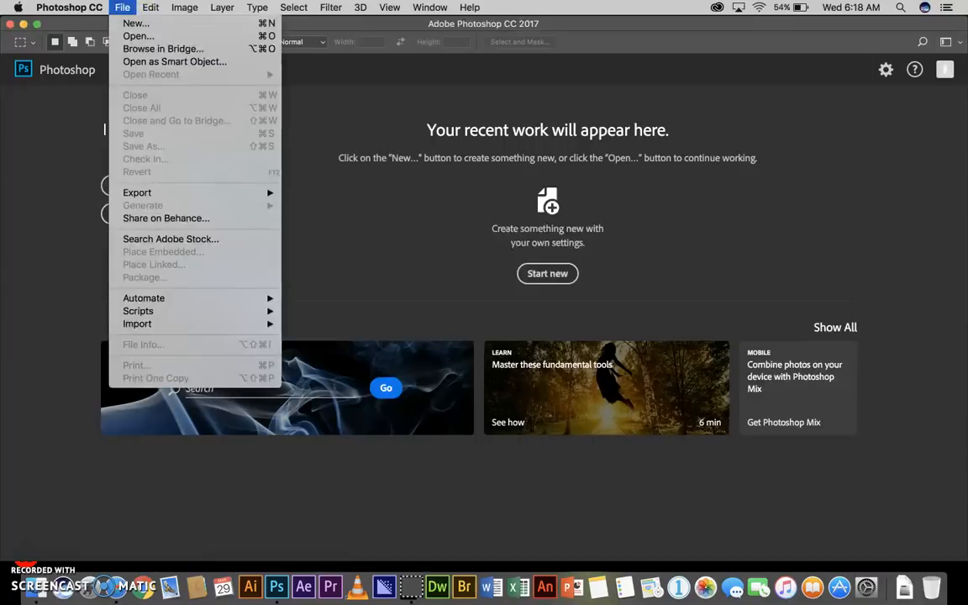
pyautogui.click(132, 24)
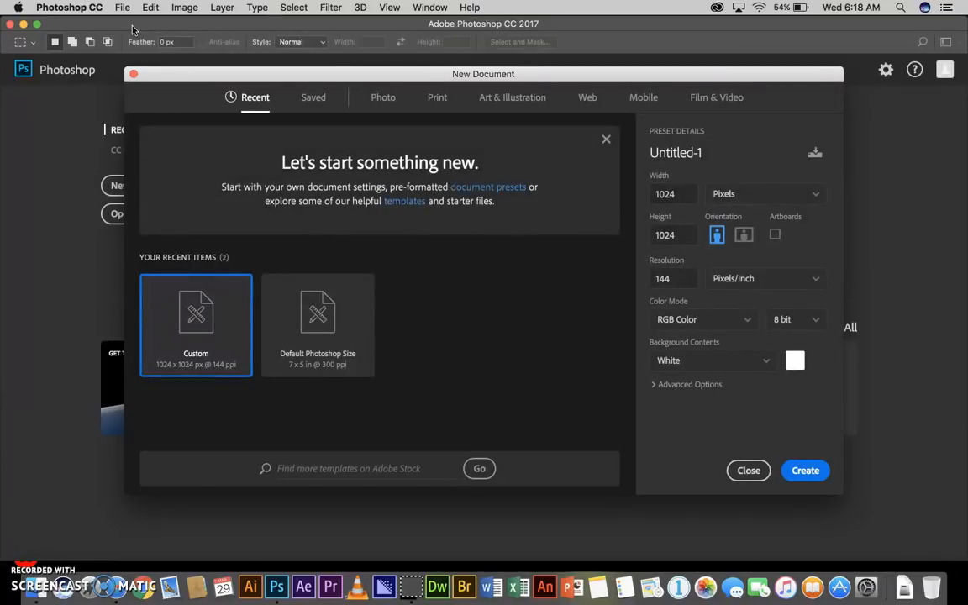
pyautogui.click(606, 140)
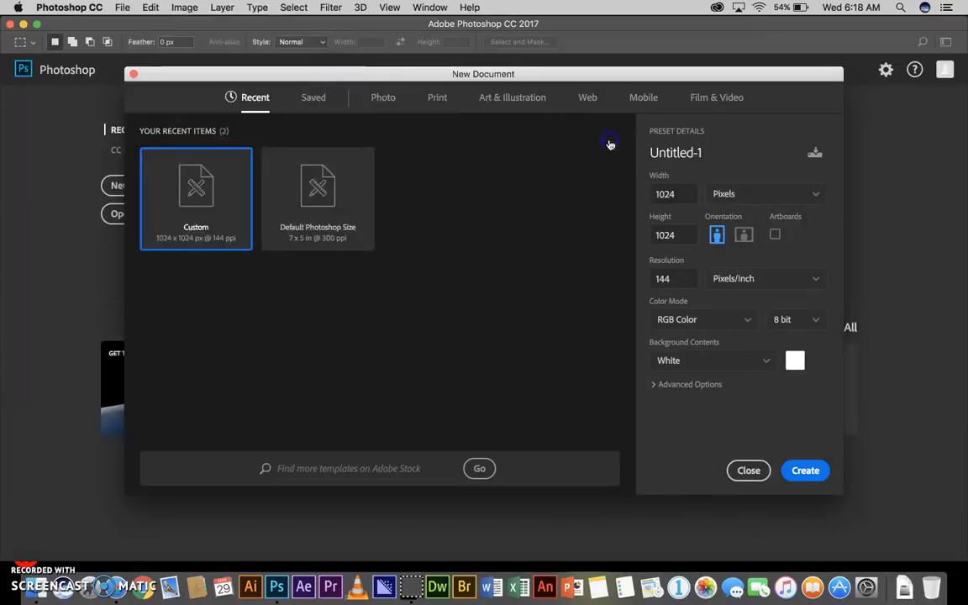
pyautogui.click(133, 74)
# Open the image clipingmaskimage from the Documents folder
pyautogui.click(122, 7)
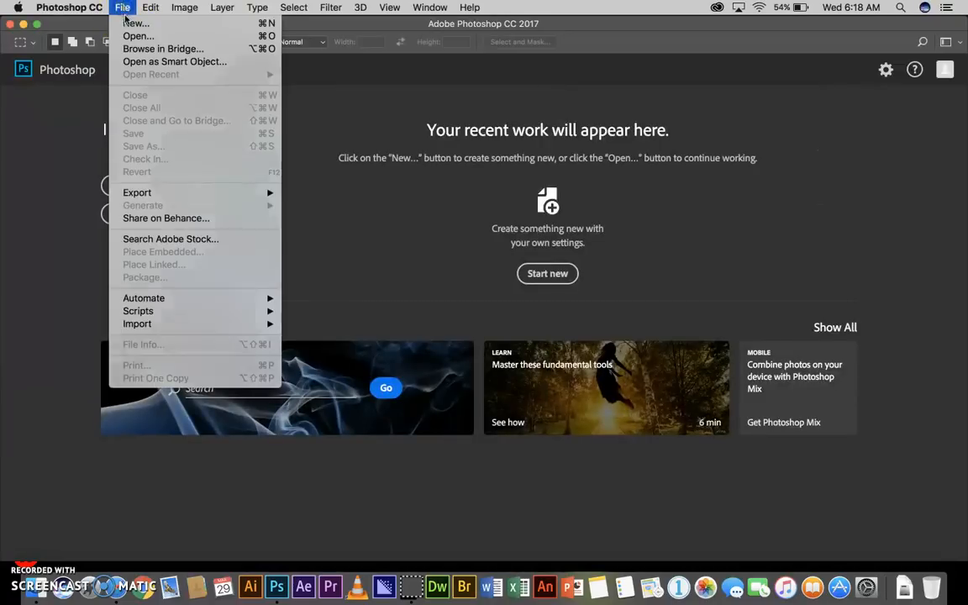
pyautogui.click(123, 10)
pyautogui.click(122, 8)
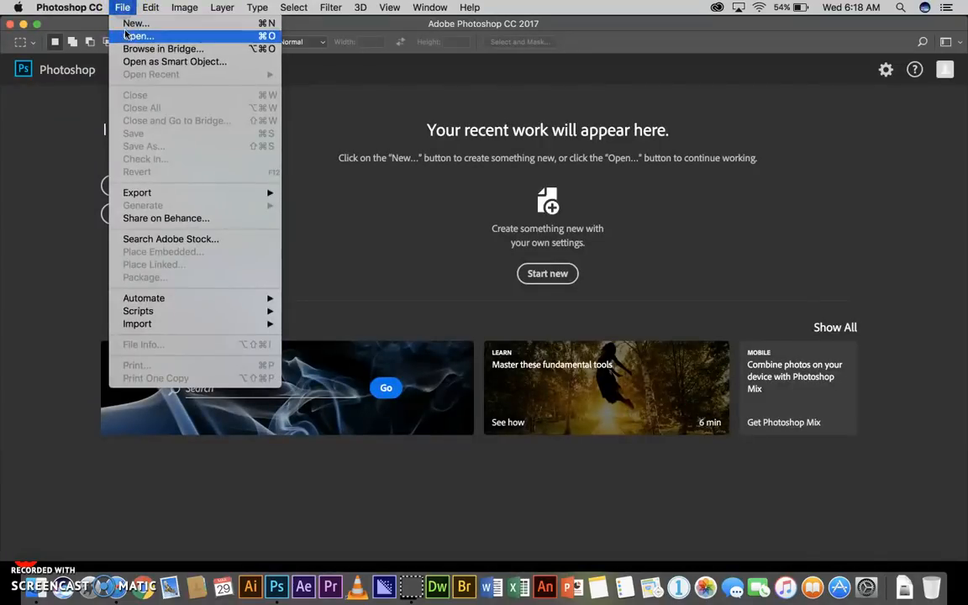
pyautogui.click(126, 36)
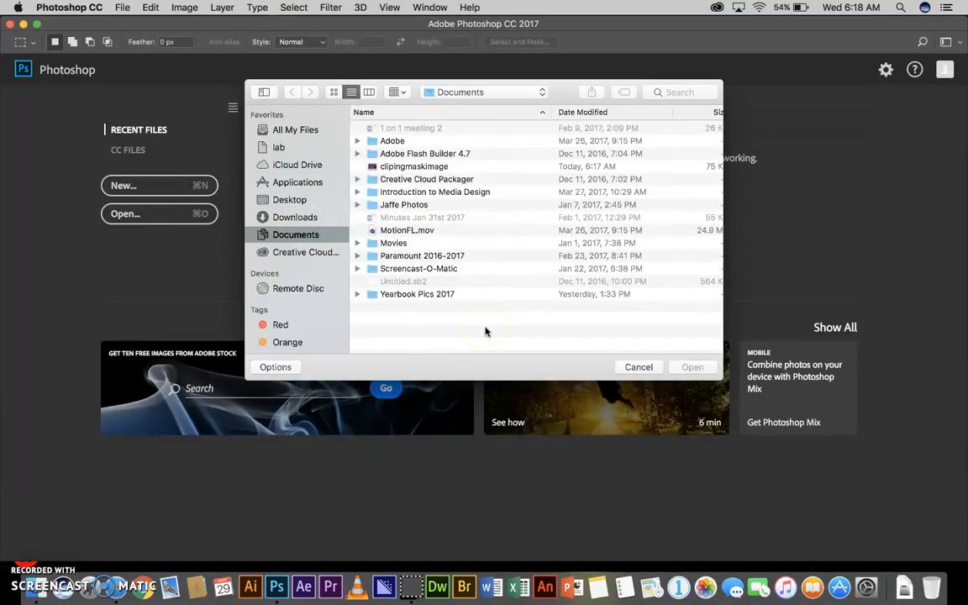
pyautogui.click(430, 166)
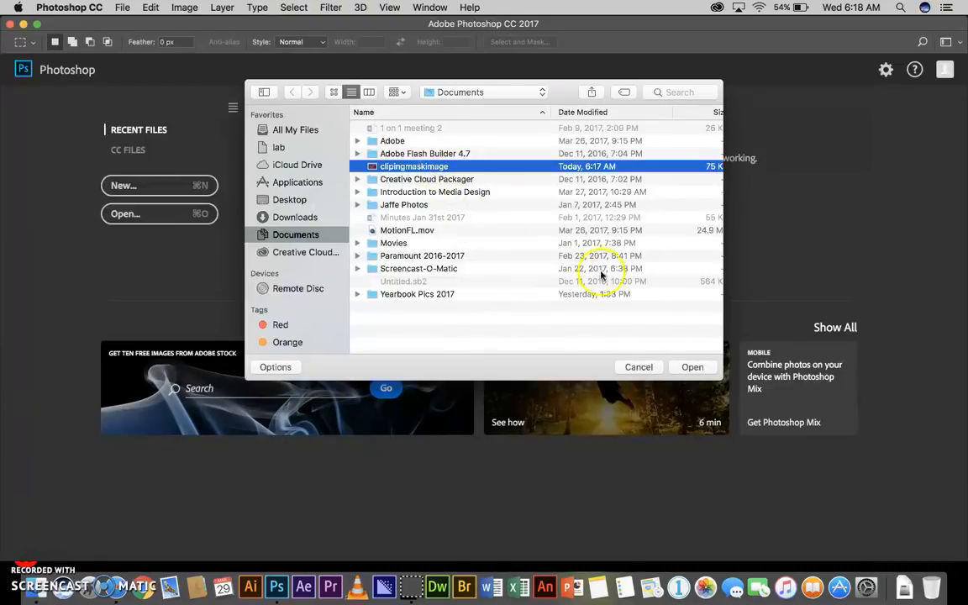
pyautogui.click(687, 367)
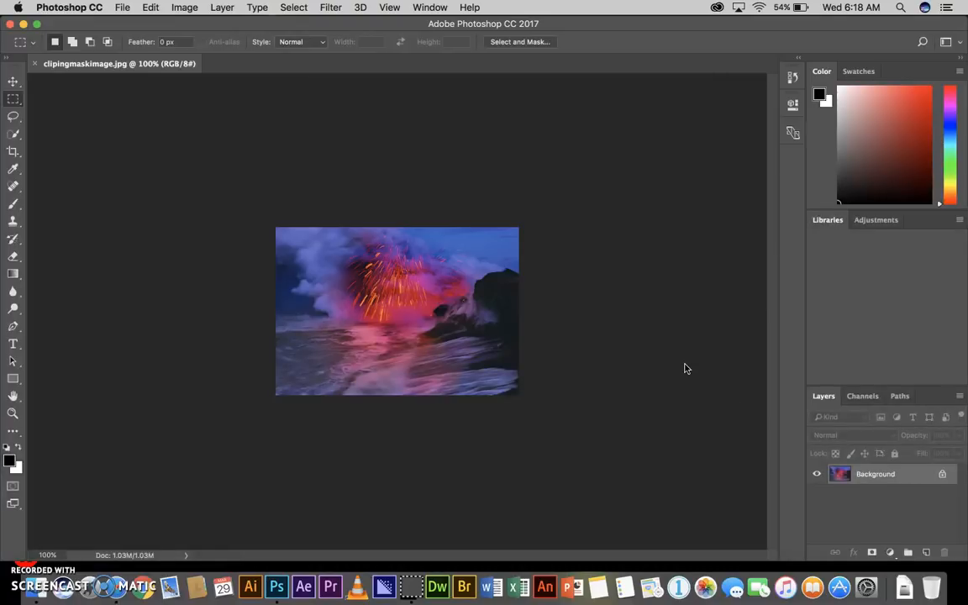
# Add a Marker Felt text line reading "Dr President Batman" plus the surname over the clouds in the image's upper left
pyautogui.press('super+0')
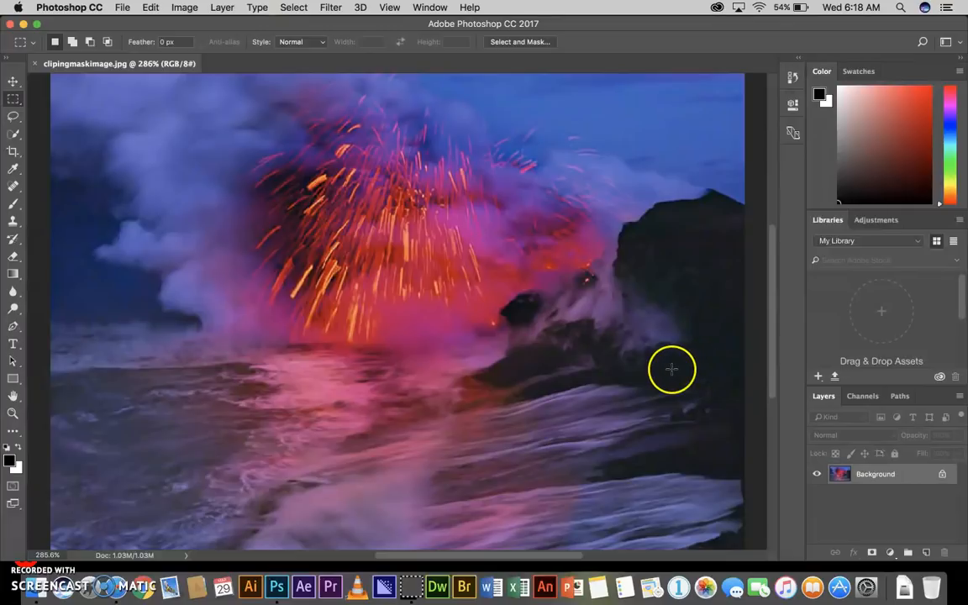
pyautogui.click(13, 344)
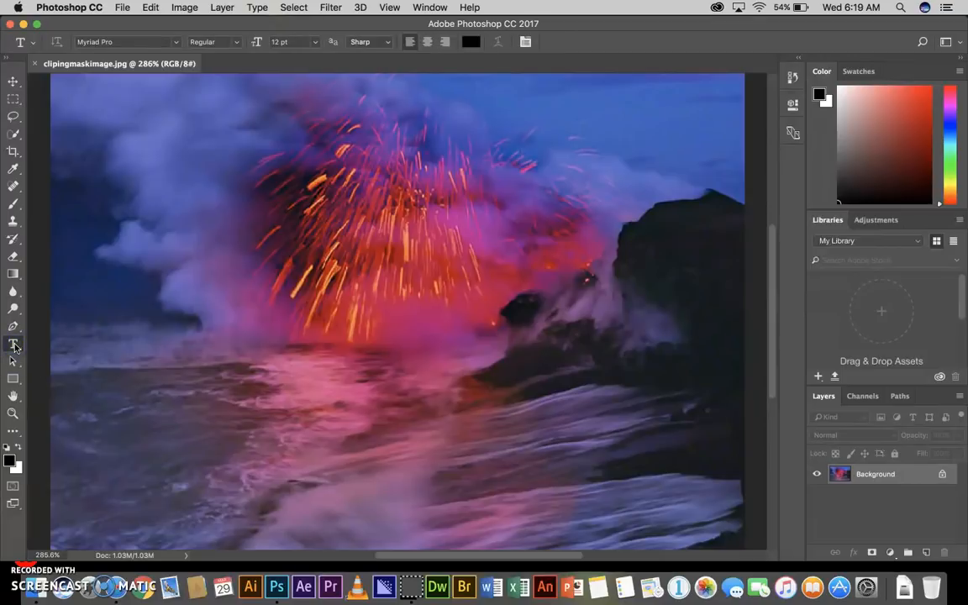
pyautogui.click(176, 43)
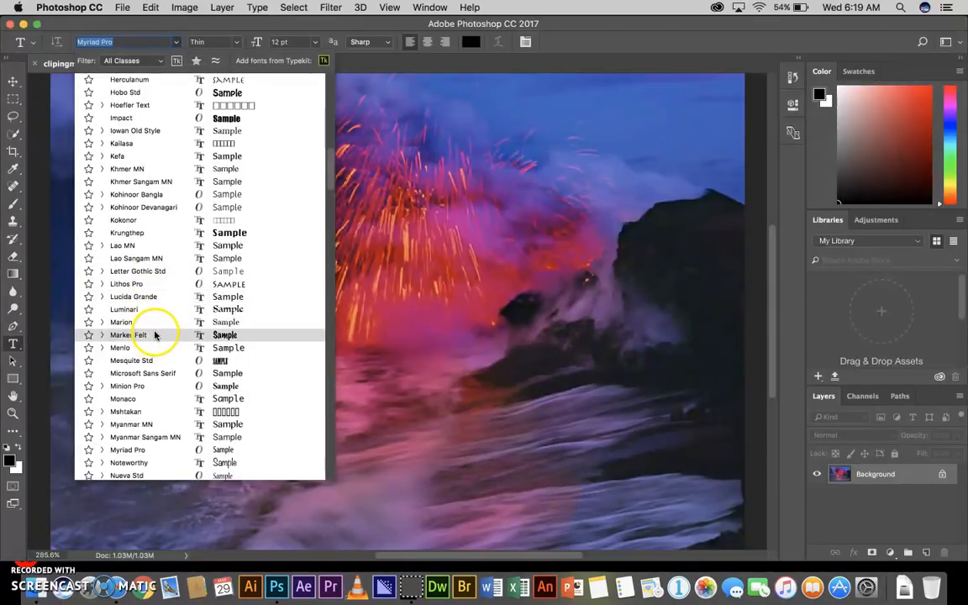
pyautogui.click(155, 335)
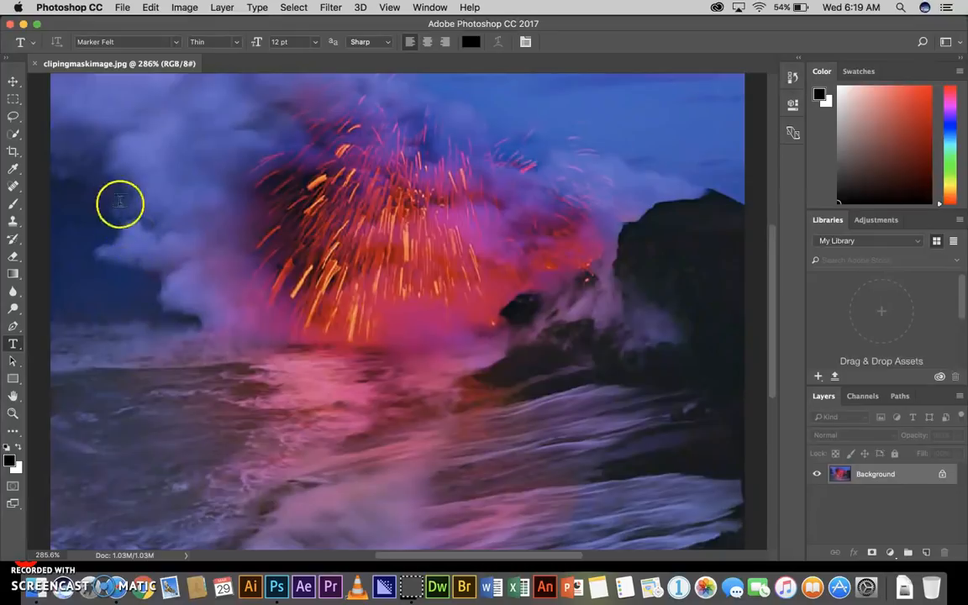
pyautogui.click(154, 208)
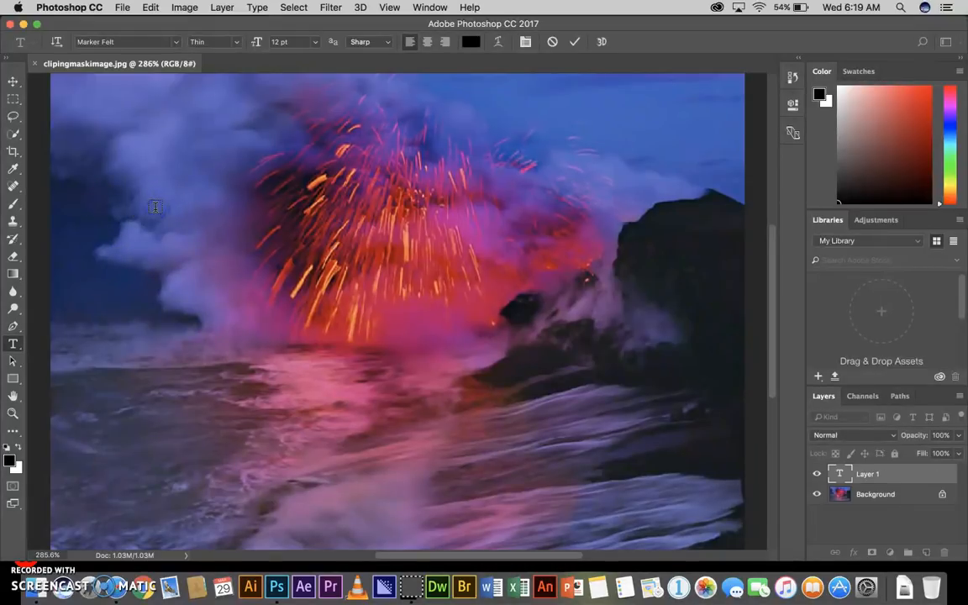
pyautogui.write('Dr President Batman Jaffe')
# Select the whole text line and set its color to the near-white f5eded
pyautogui.click(172, 203)
pyautogui.moveTo(155, 205); pyautogui.dragTo(296, 207)
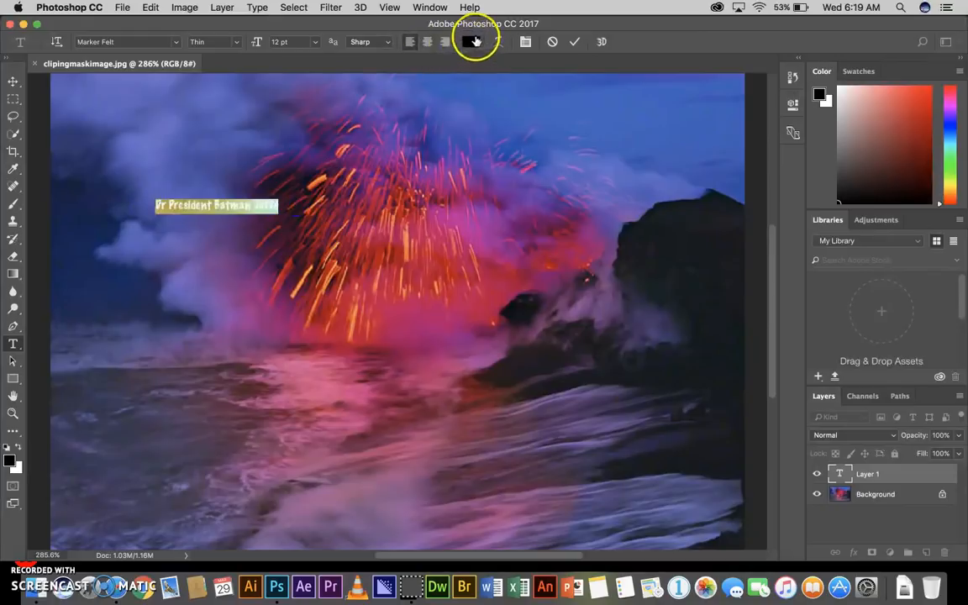
pyautogui.click(471, 41)
pyautogui.moveTo(403, 304); pyautogui.dragTo(316, 184)
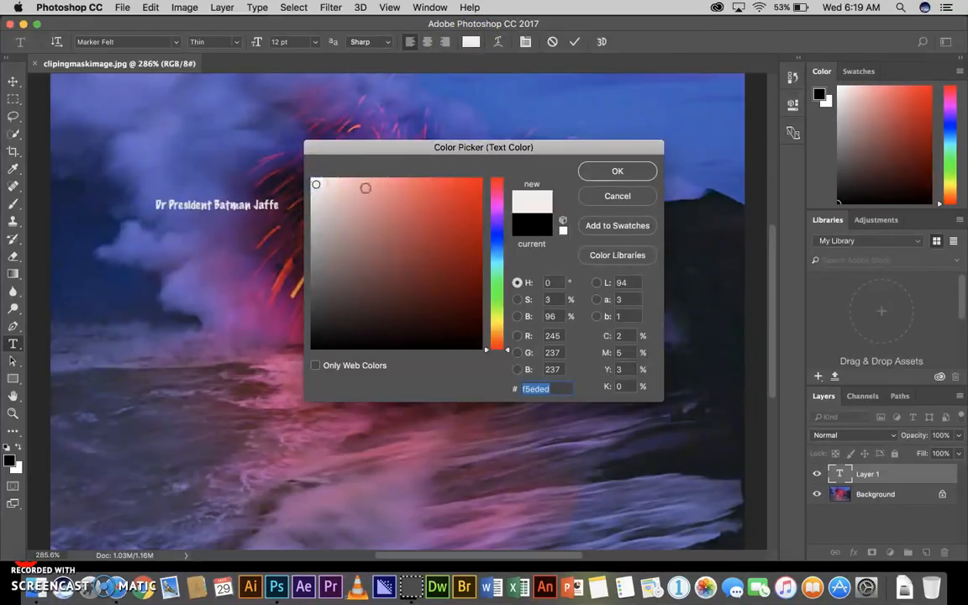
pyautogui.click(604, 176)
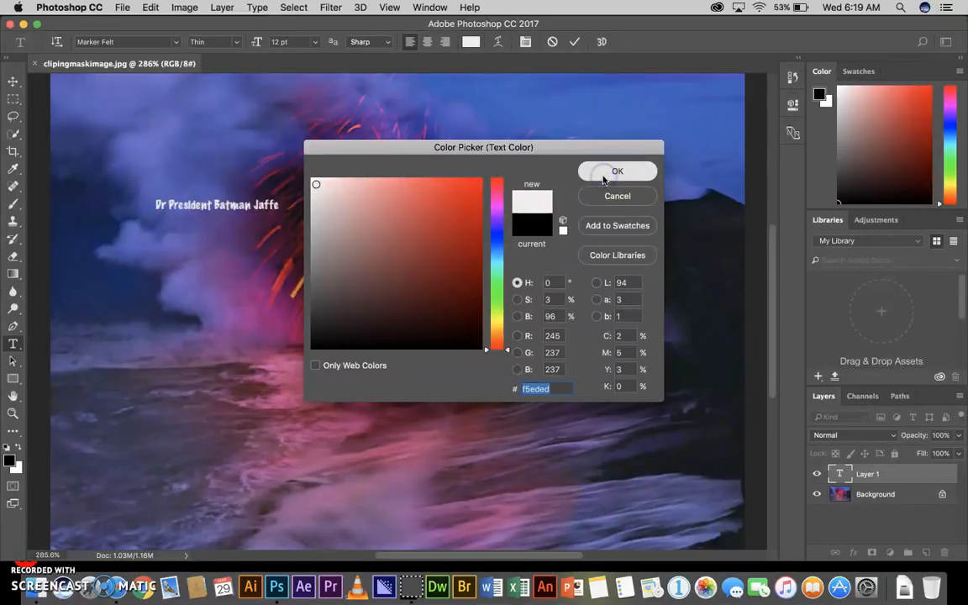
pyautogui.click(609, 171)
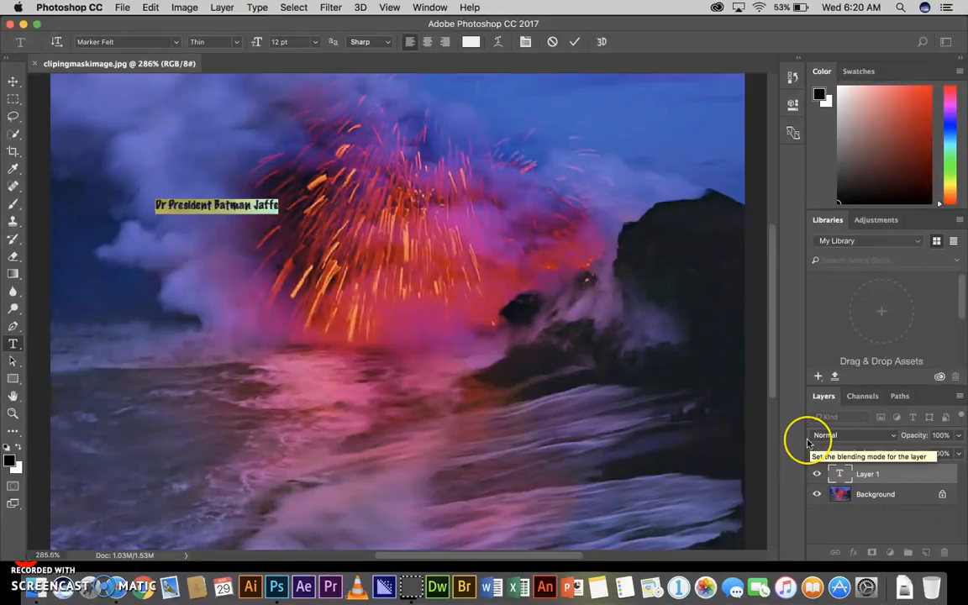
# Free-transform the text line to about 492% width and 706% height and place it across the upper part of the image
pyautogui.press('super+t')
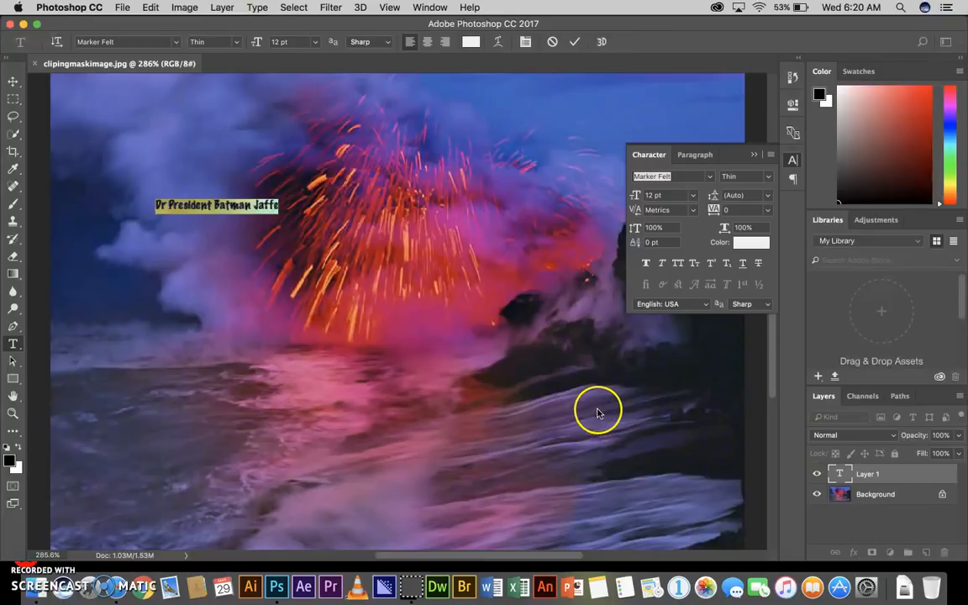
pyautogui.click(603, 405)
pyautogui.press('super+t')
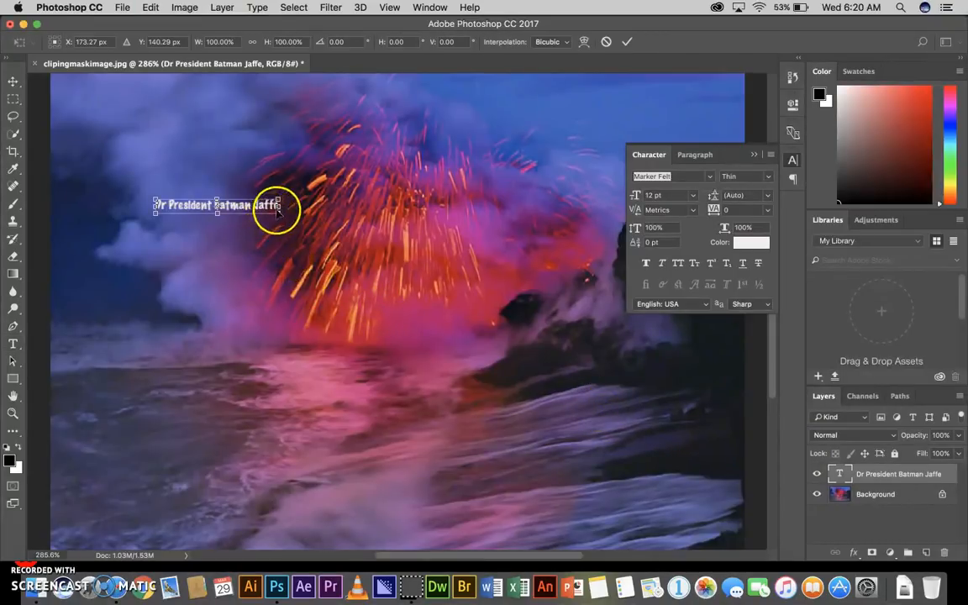
pyautogui.moveTo(278, 212); pyautogui.dragTo(668, 296)
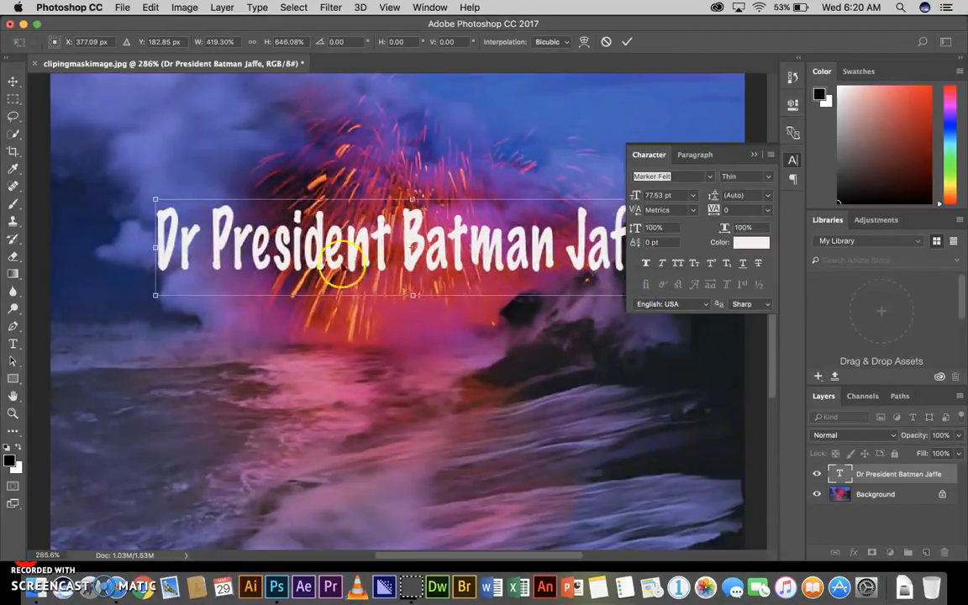
pyautogui.moveTo(366, 242); pyautogui.dragTo(310, 214)
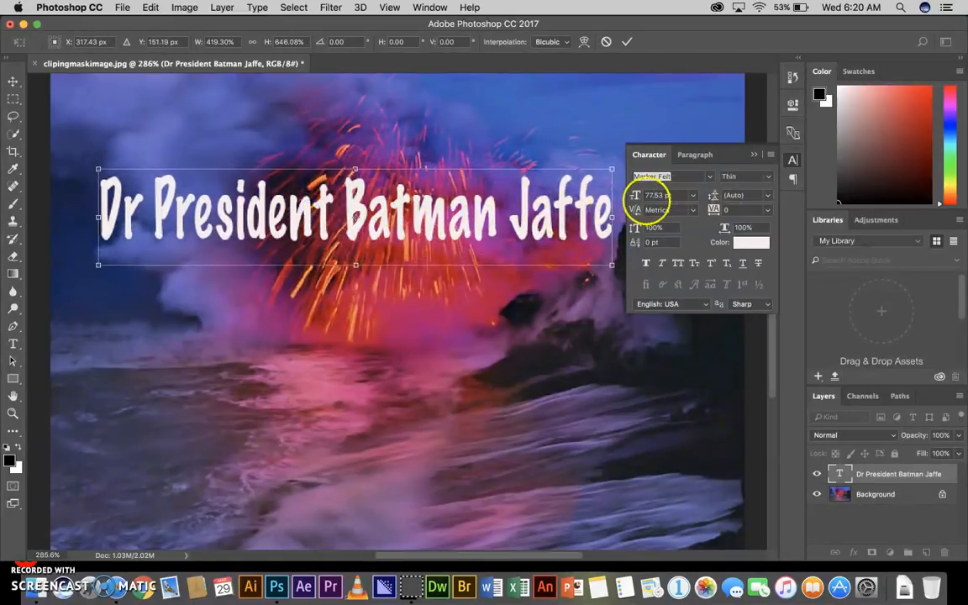
pyautogui.click(755, 156)
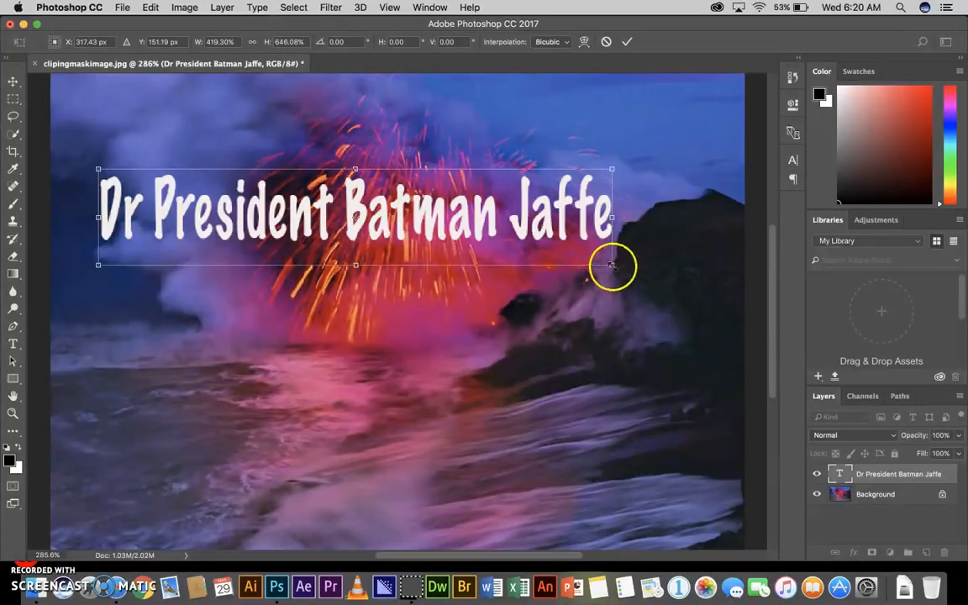
pyautogui.moveTo(612, 264); pyautogui.dragTo(701, 274)
pyautogui.moveTo(479, 221); pyautogui.dragTo(499, 157)
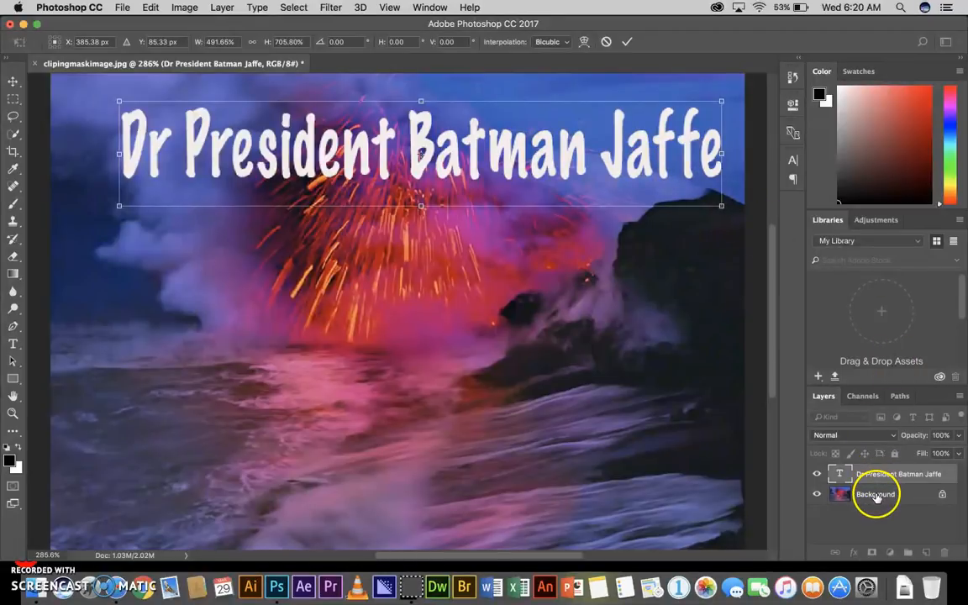
pyautogui.click(624, 43)
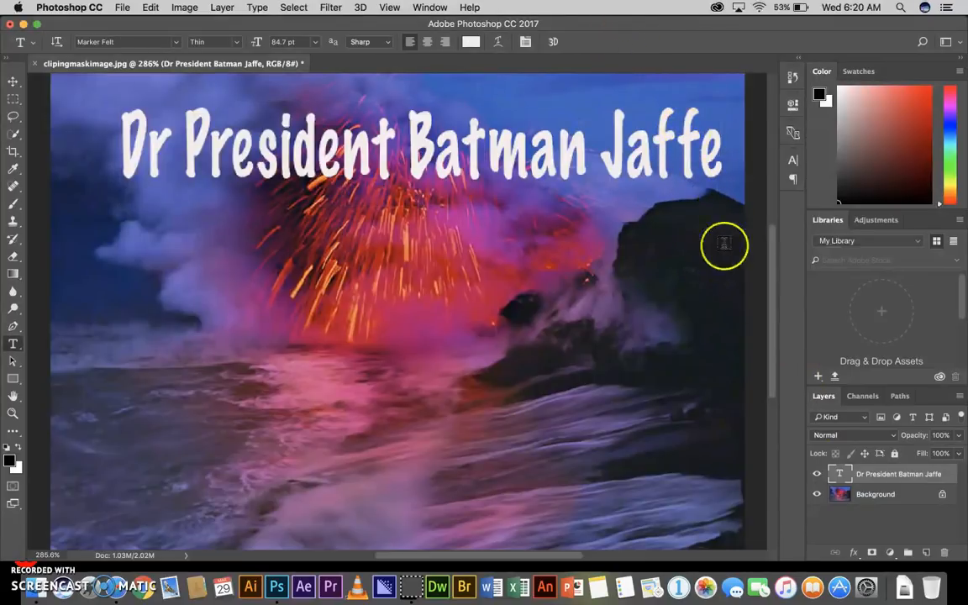
# Convert the locked Background into a regular layer and move the text layer beneath it
pyautogui.doubleClick(889, 494)
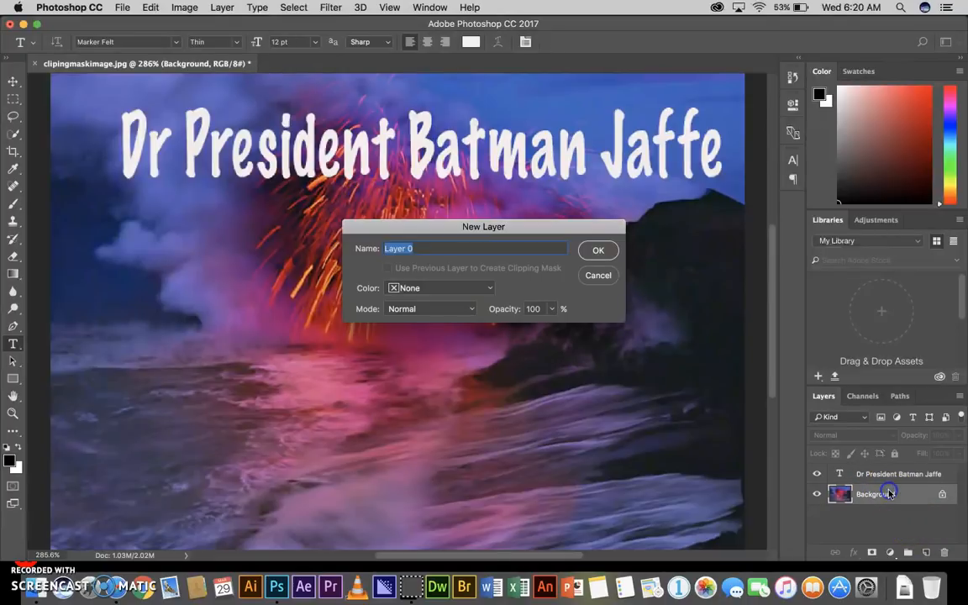
pyautogui.click(596, 251)
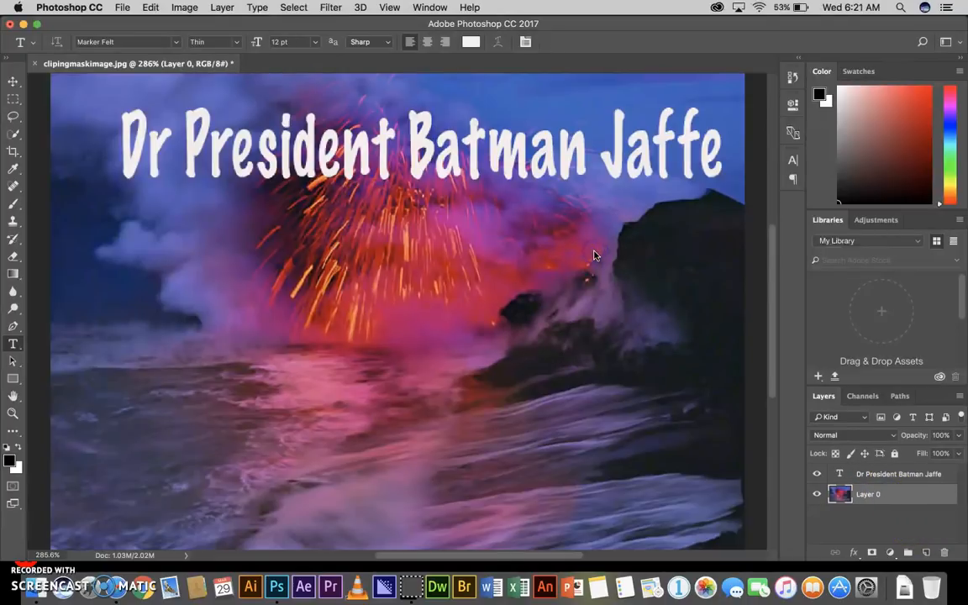
pyautogui.moveTo(874, 472); pyautogui.dragTo(874, 507)
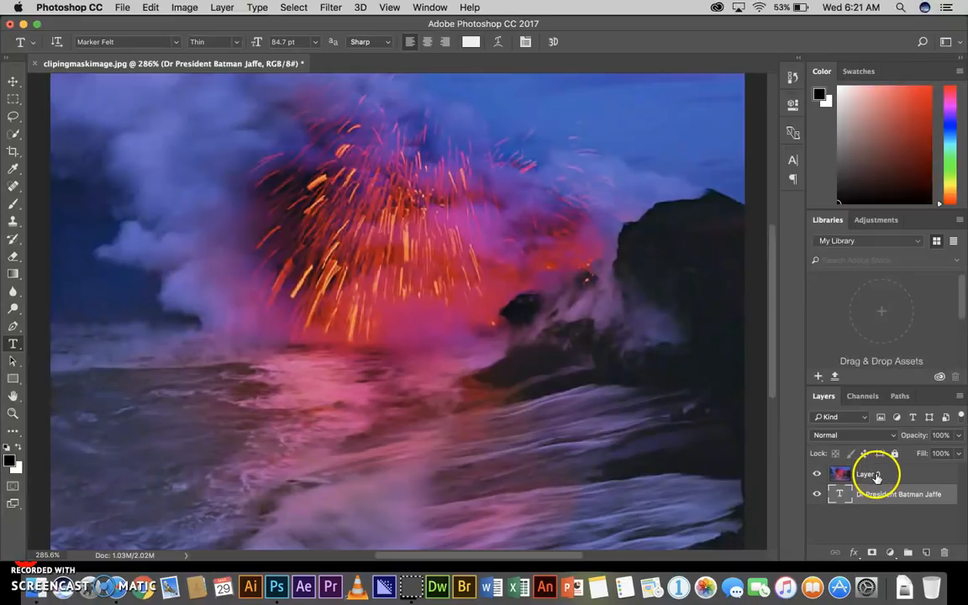
# Create a clipping mask from the volcano photo layer so that it fills the text layer below
pyautogui.click(876, 475)
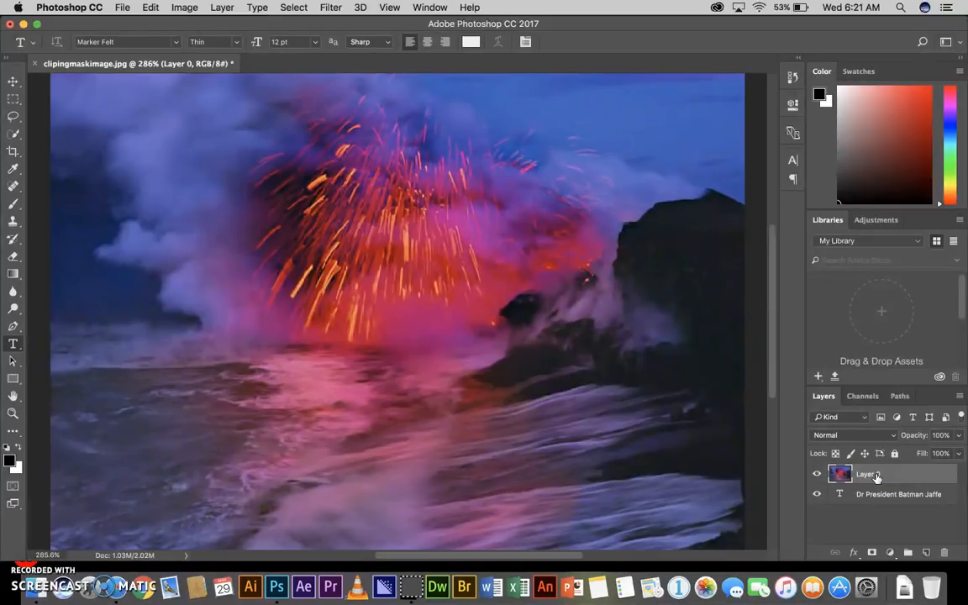
pyautogui.click(862, 472)
pyautogui.moveTo(866, 476)
pyautogui.mouseDown()
pyautogui.moveTo(874, 500)
pyautogui.moveTo(871, 467)
pyautogui.mouseUp()
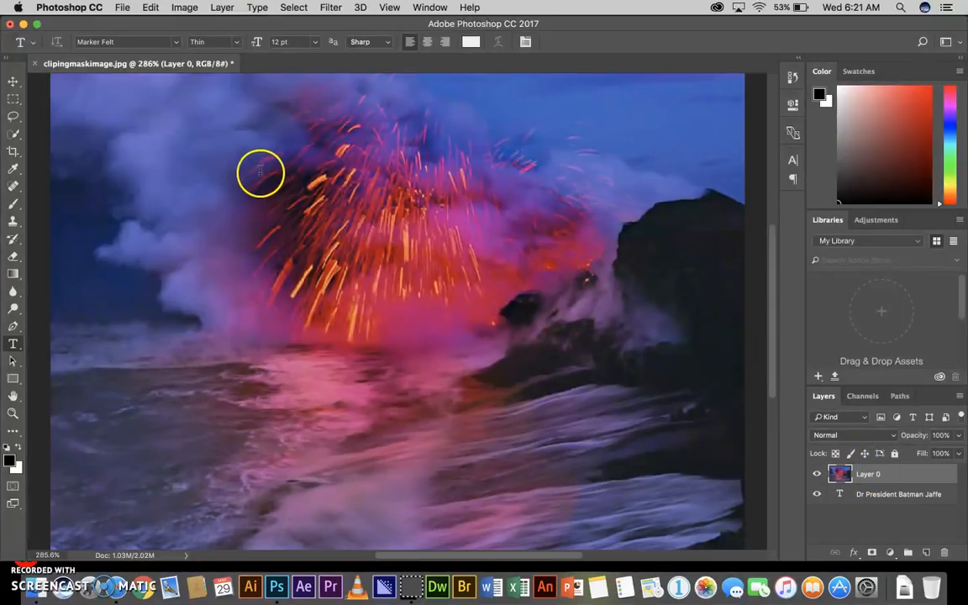
pyautogui.click(220, 8)
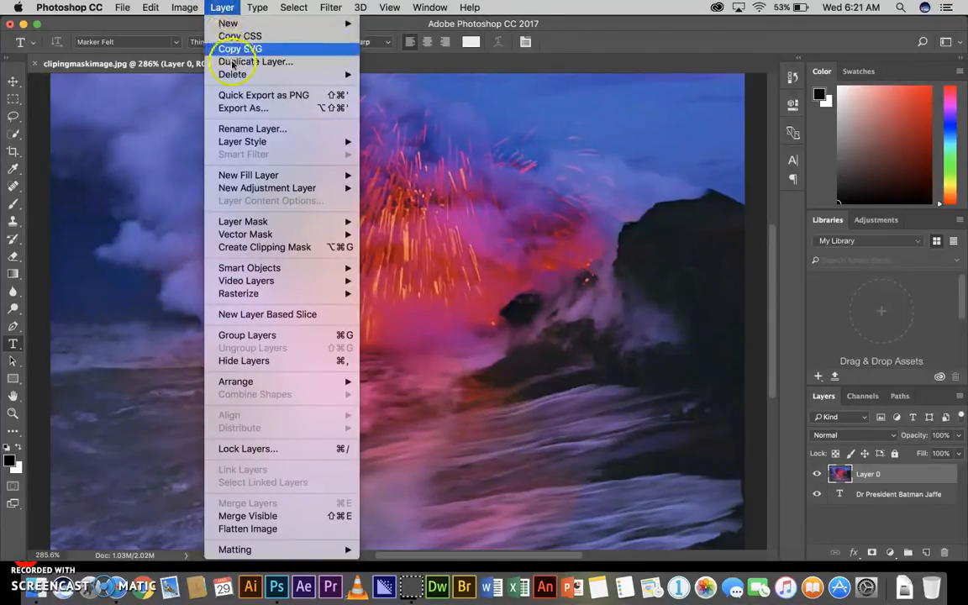
pyautogui.click(262, 247)
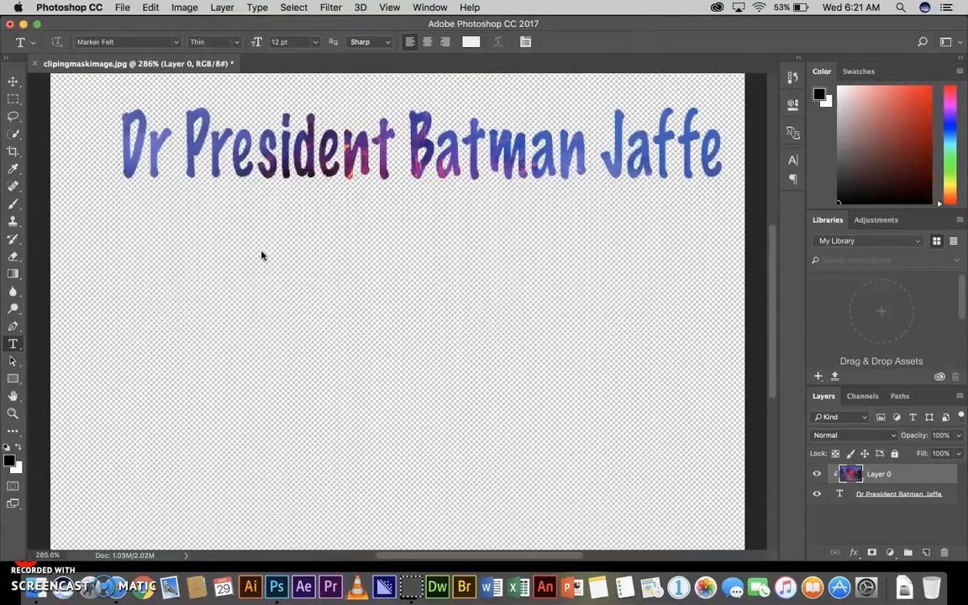
pyautogui.click(325, 205)
# Move the text layer down so the letters cover the fiery middle area of the volcano photo
pyautogui.click(861, 496)
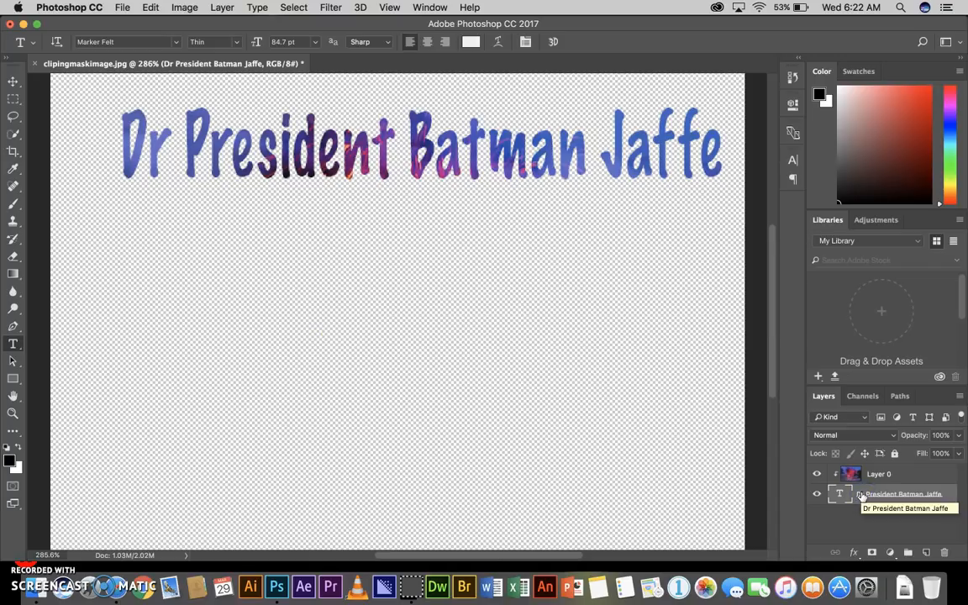
pyautogui.press('super+t')
pyautogui.moveTo(418, 147); pyautogui.dragTo(406, 260)
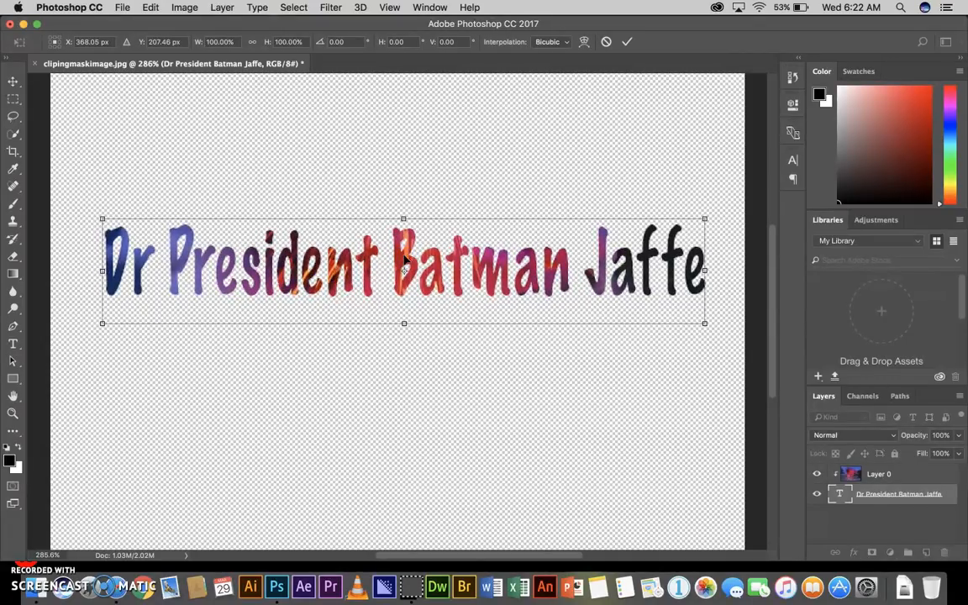
pyautogui.click(626, 42)
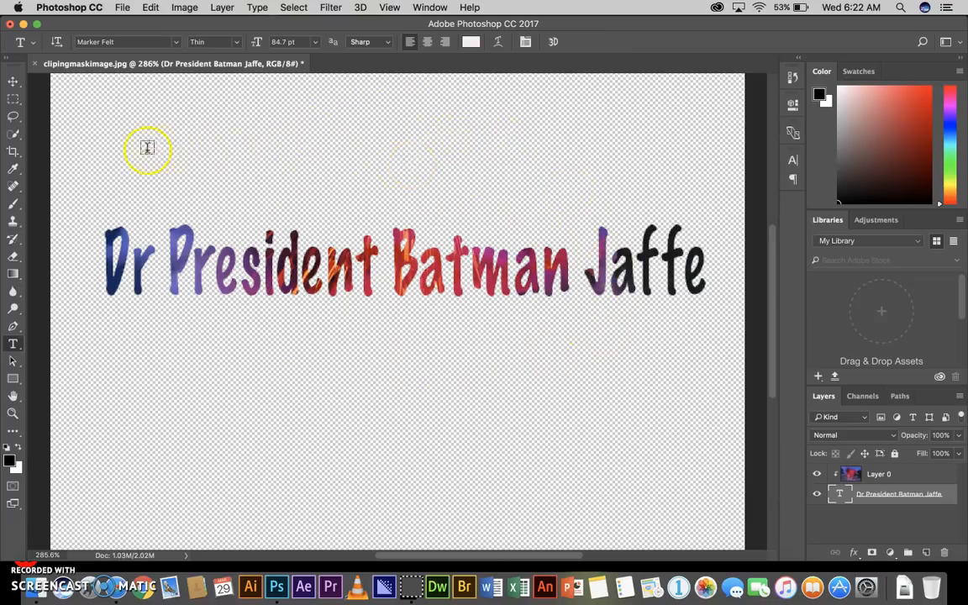
# Crop the canvas on all four sides to a strip about 659 × 126 px around the text line
pyautogui.click(13, 153)
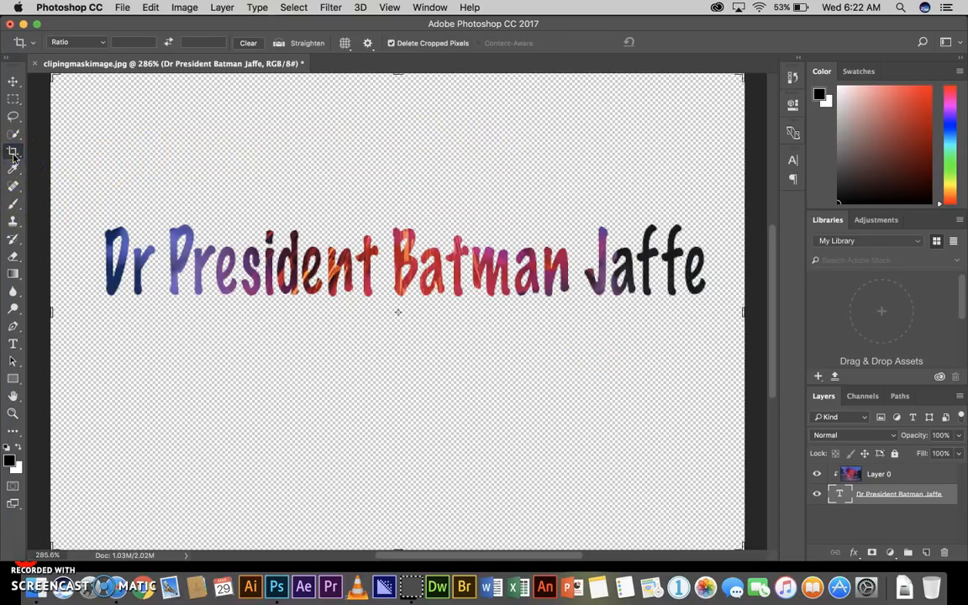
pyautogui.click(184, 164)
pyautogui.moveTo(399, 75); pyautogui.dragTo(400, 144)
pyautogui.moveTo(401, 482); pyautogui.dragTo(406, 372)
pyautogui.moveTo(48, 313); pyautogui.dragTo(78, 317)
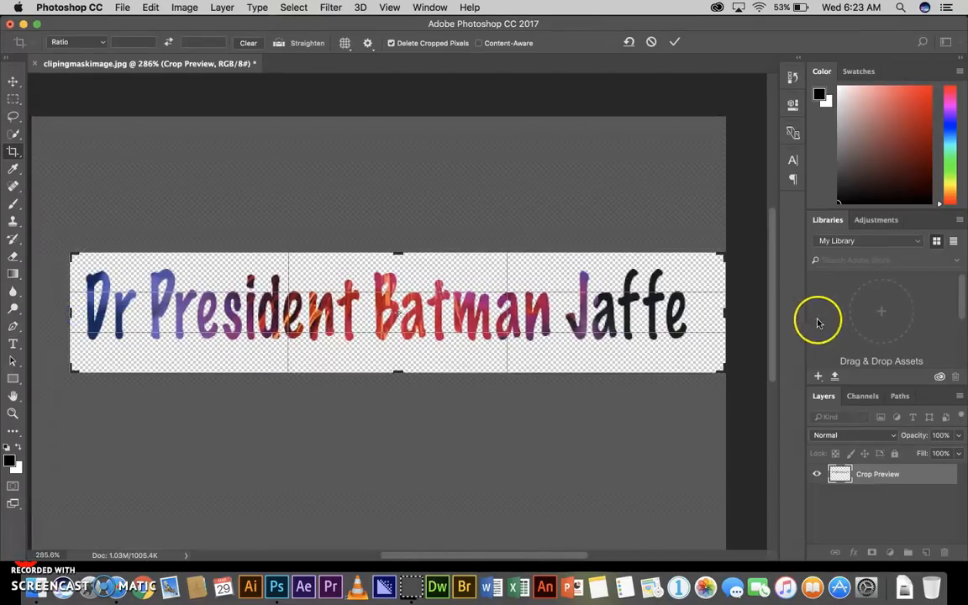
pyautogui.moveTo(733, 313); pyautogui.dragTo(716, 312)
pyautogui.click(676, 42)
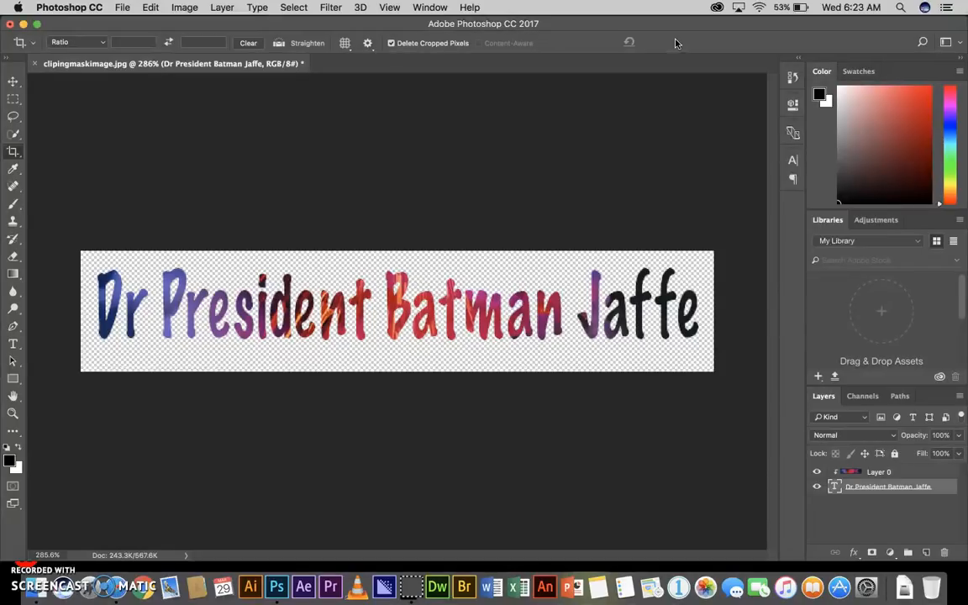
# Start a Save for Web export of the cropped text and apply the PNG-24 preset
pyautogui.click(122, 9)
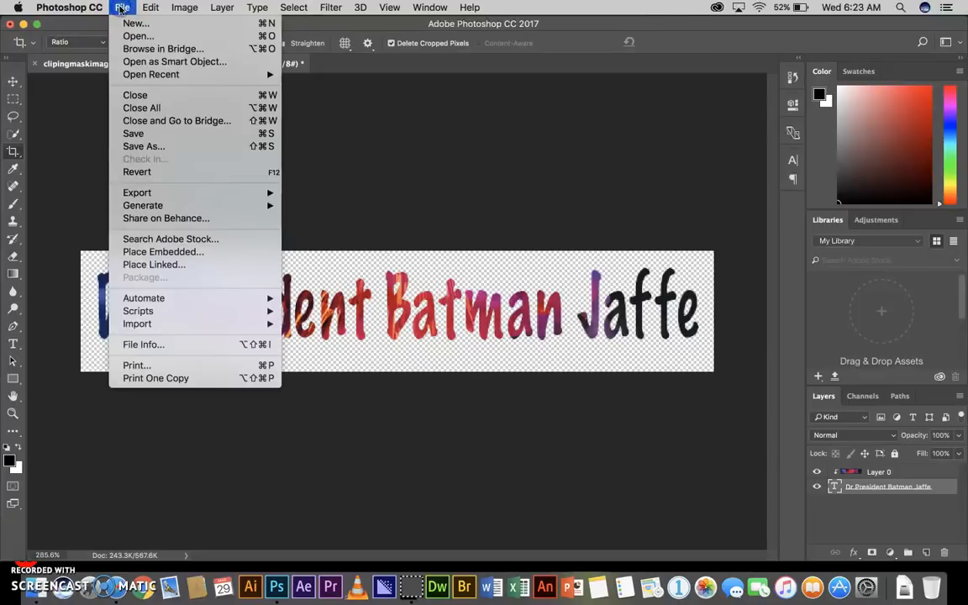
pyautogui.click(156, 149)
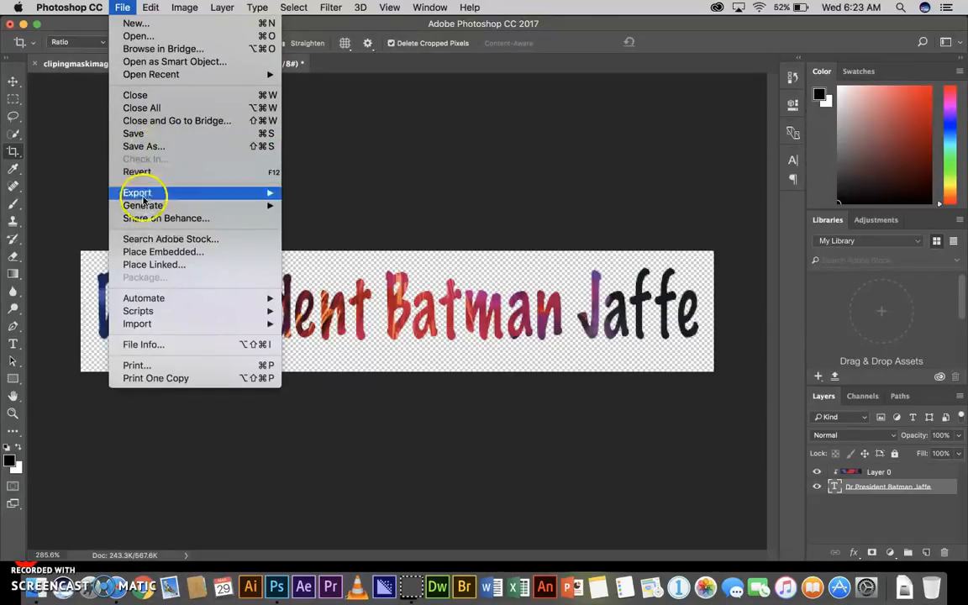
pyautogui.moveTo(148, 195)
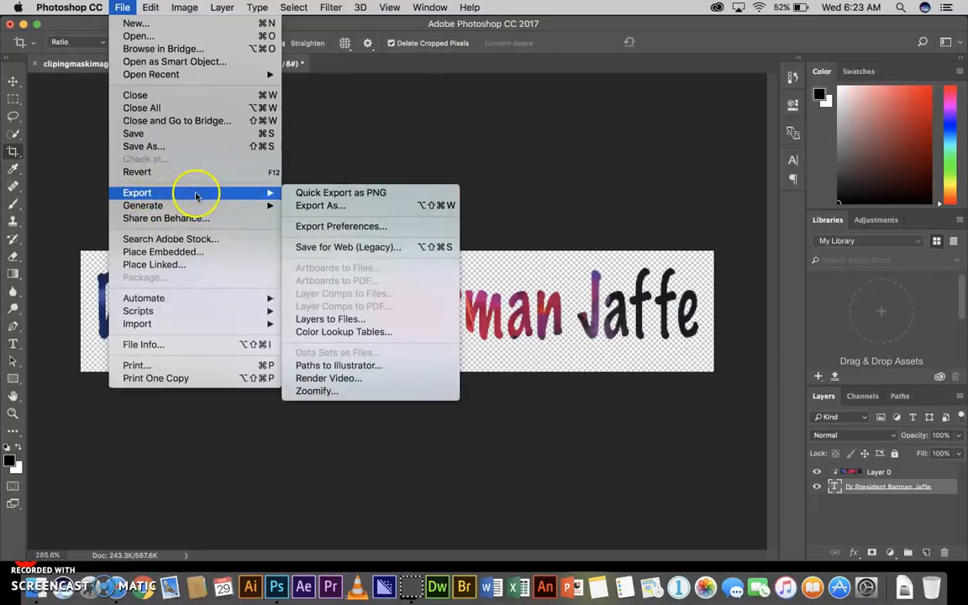
pyautogui.click(327, 249)
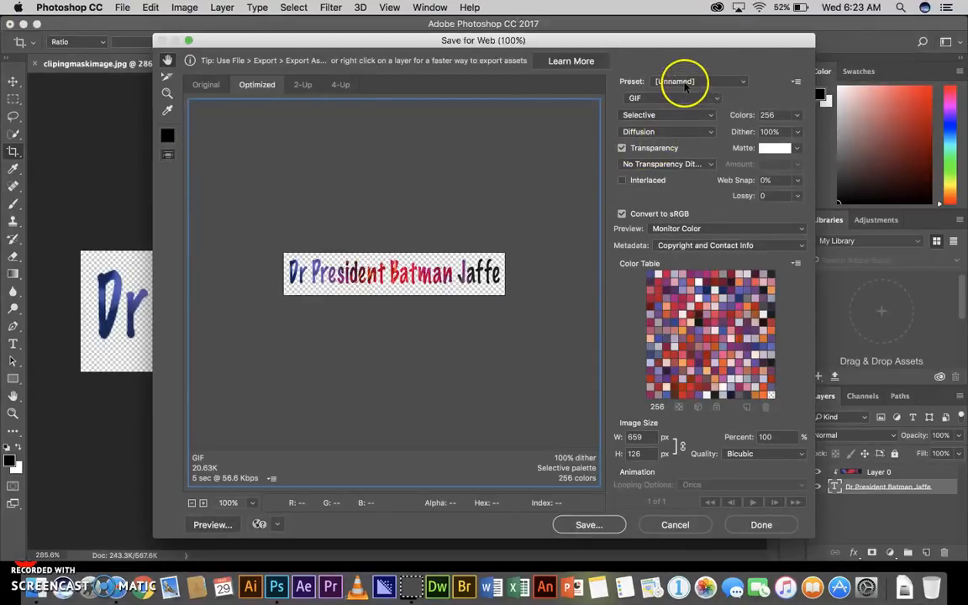
pyautogui.click(742, 81)
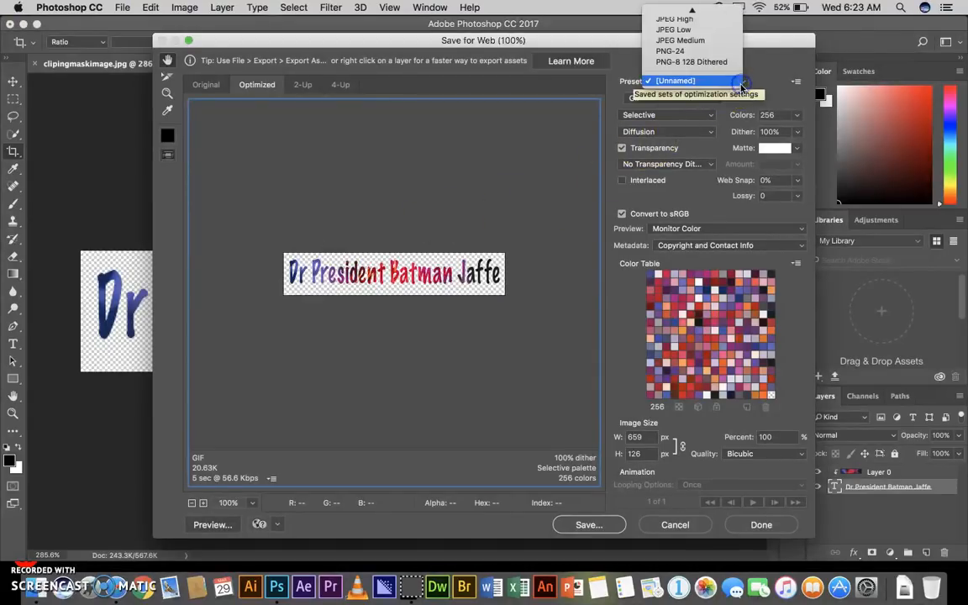
pyautogui.click(713, 53)
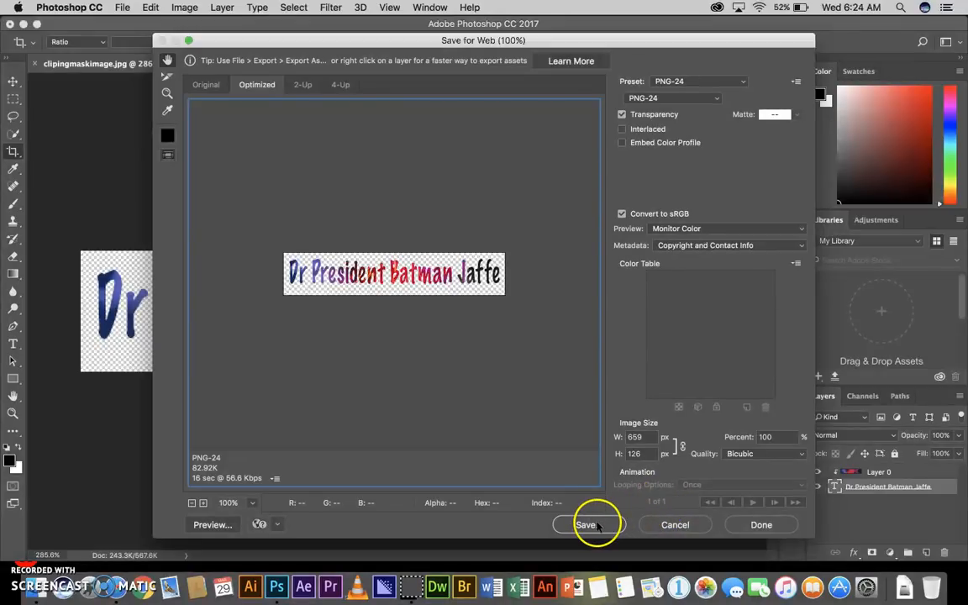
# Save the optimized image in Documents under the name ClipFL.png
pyautogui.click(588, 524)
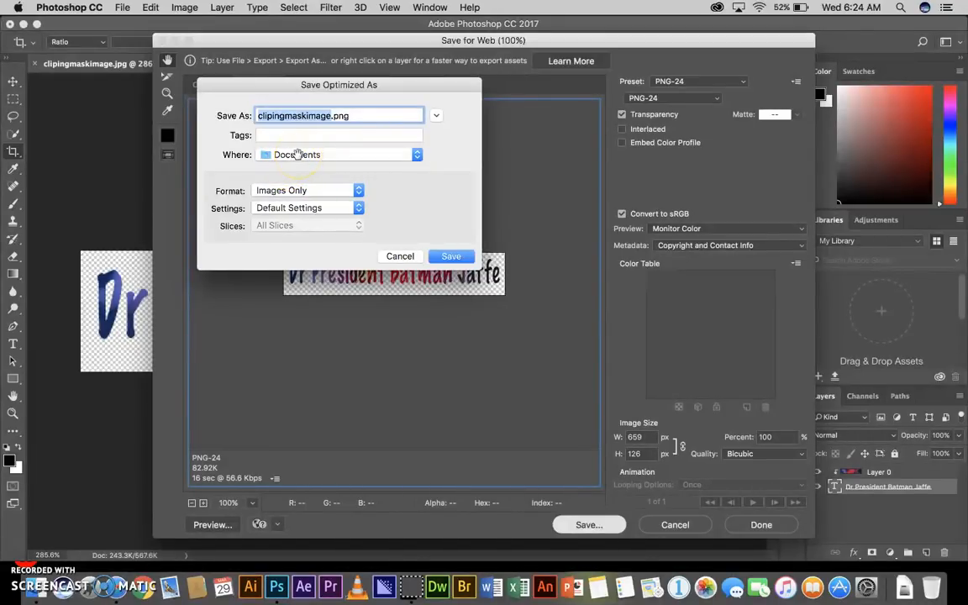
pyautogui.write('ClipFL')
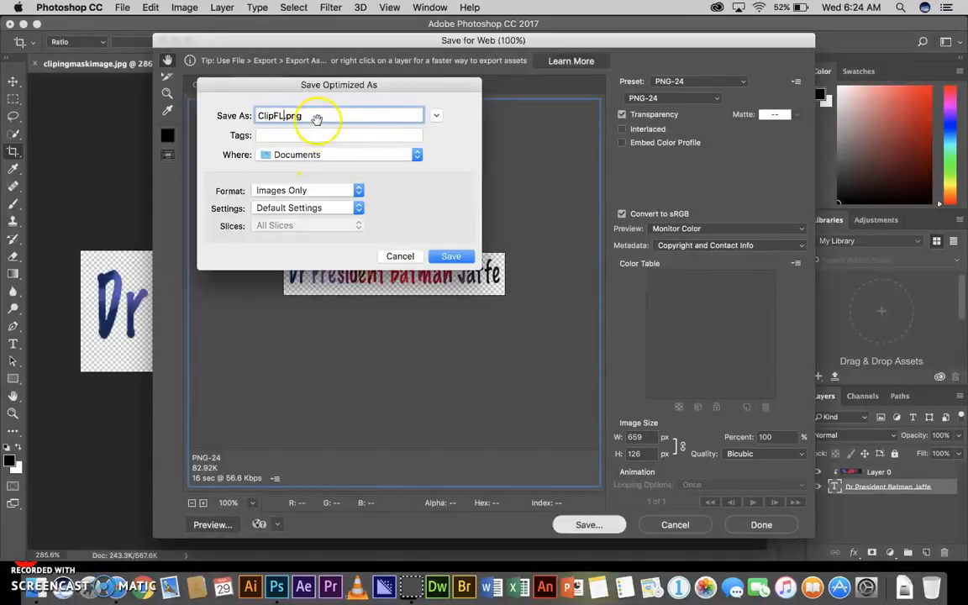
pyautogui.click(448, 257)
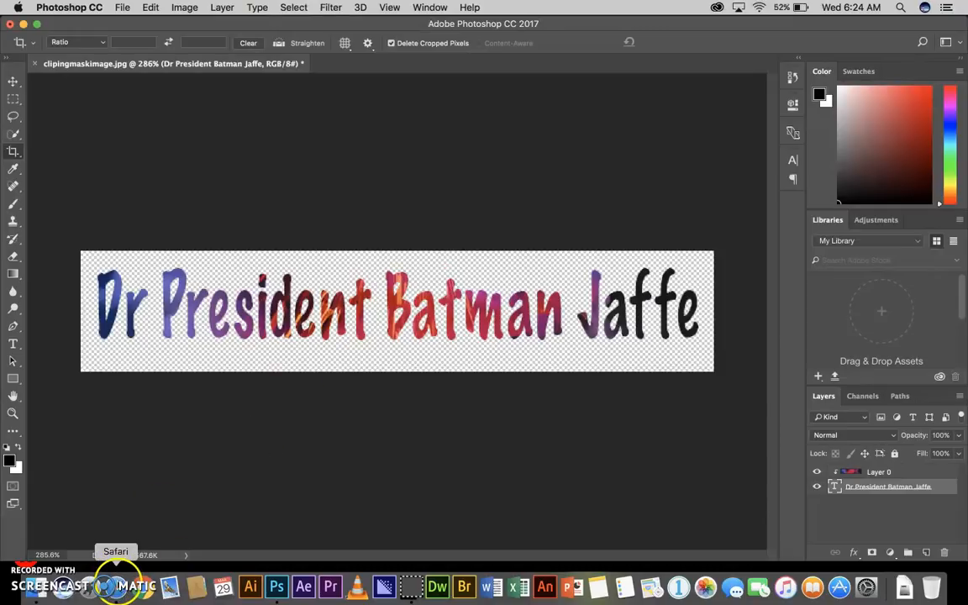
# Switch to Safari and open the teacher's class website
pyautogui.click(108, 586)
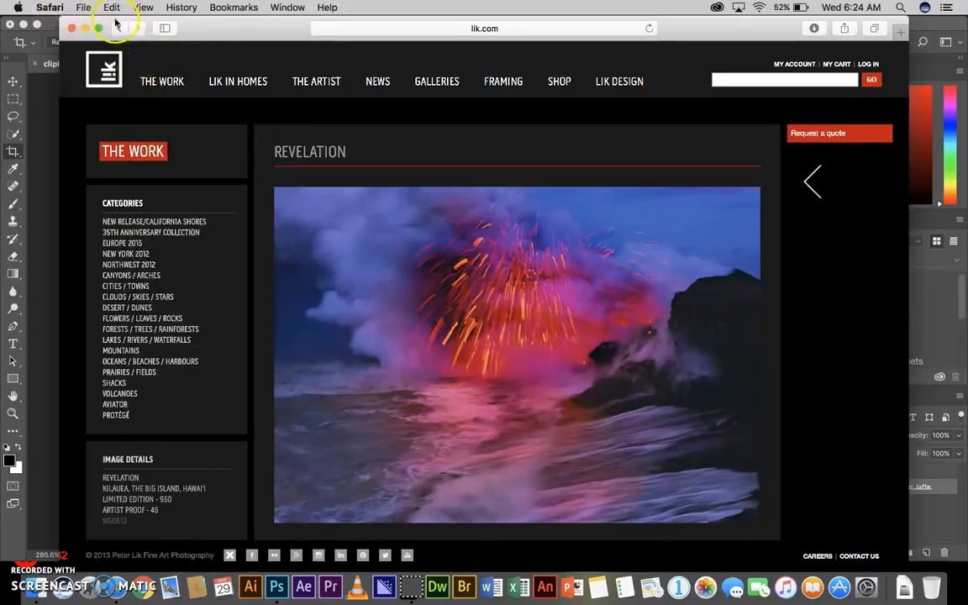
pyautogui.click(360, 30)
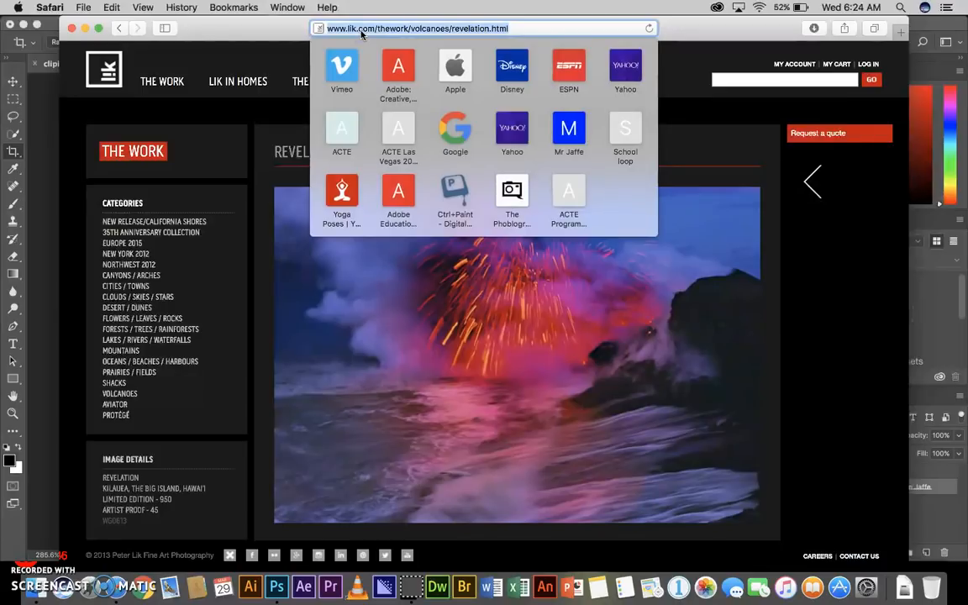
pyautogui.write('mrjaffe.net')
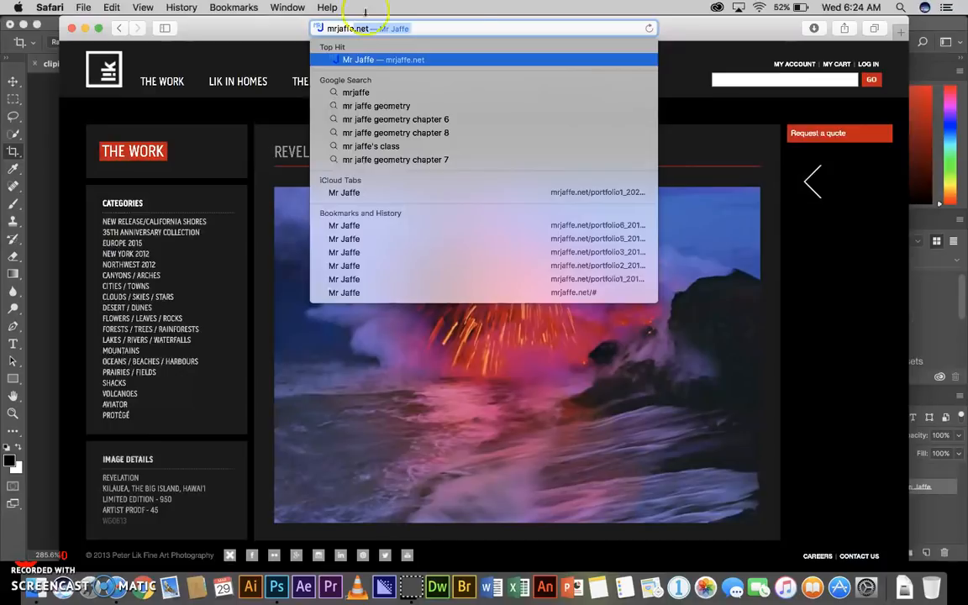
pyautogui.click(411, 60)
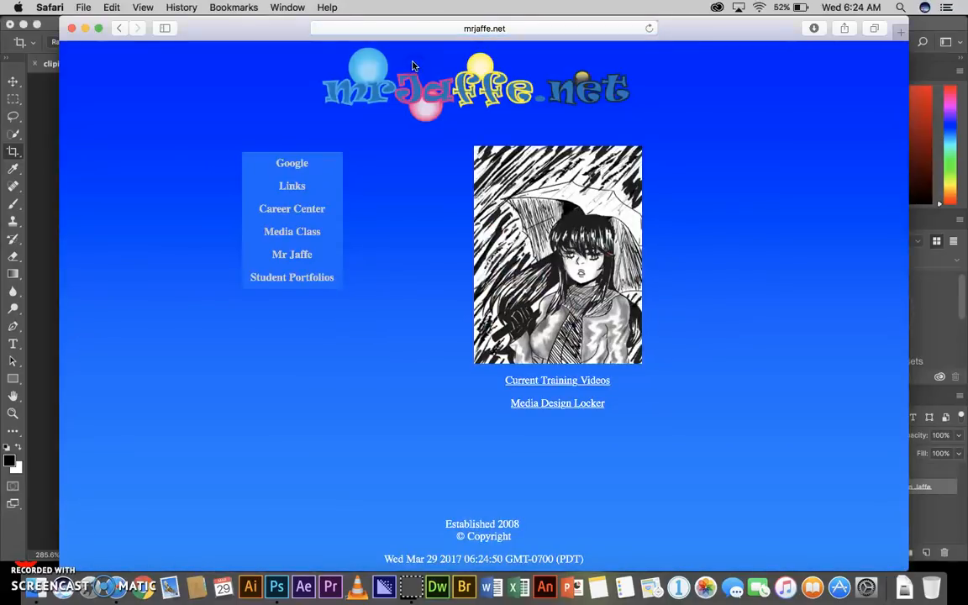
# Open a student's site from the Class of 2019 Period 5 portfolios and view its Photography page
pyautogui.moveTo(271, 283)
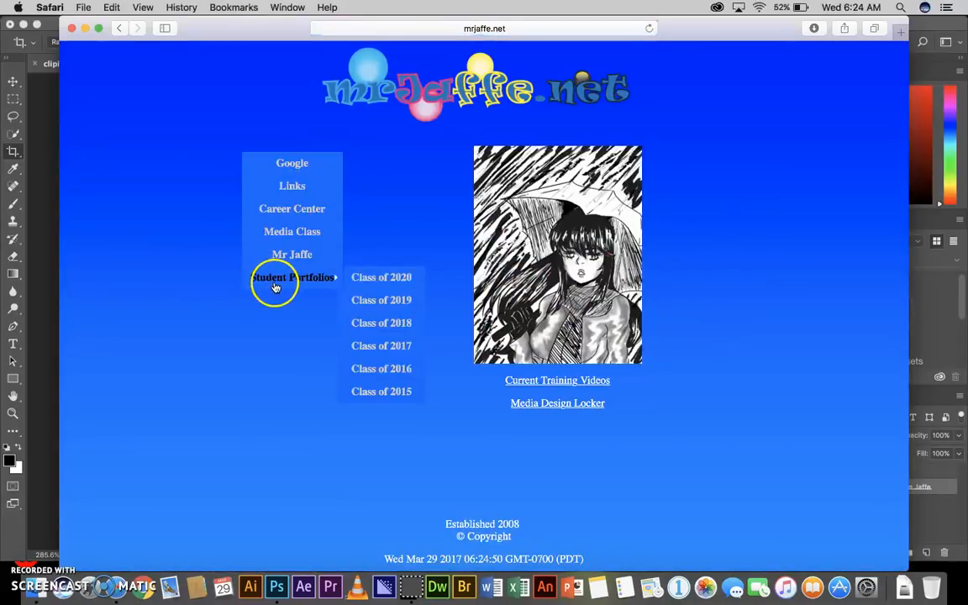
pyautogui.click(374, 308)
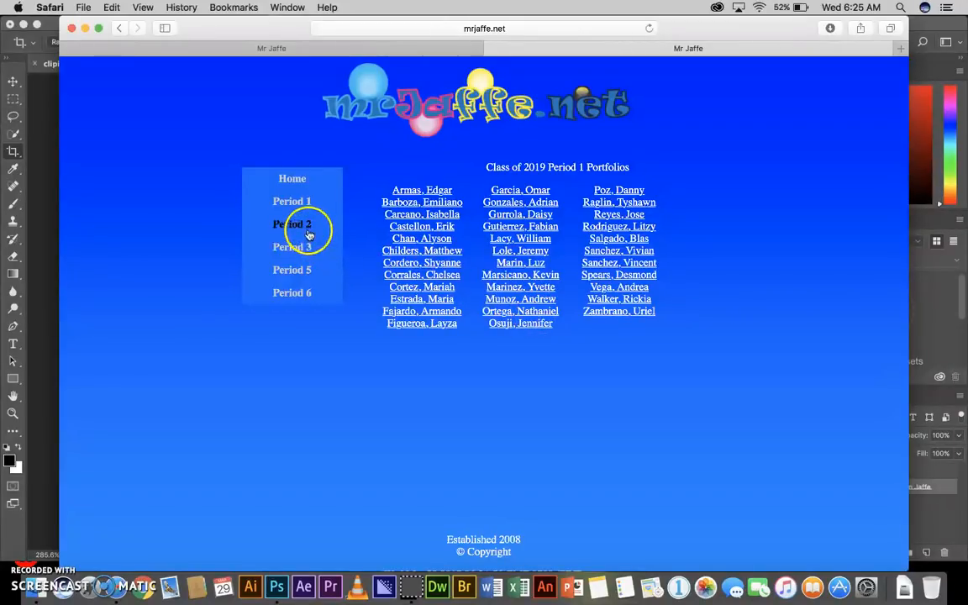
pyautogui.click(305, 272)
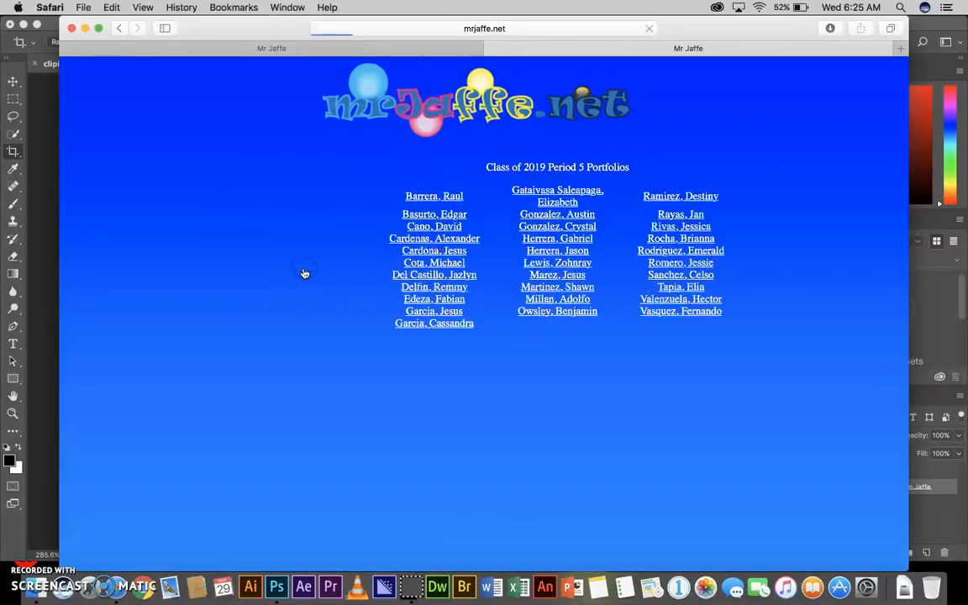
pyautogui.click(681, 215)
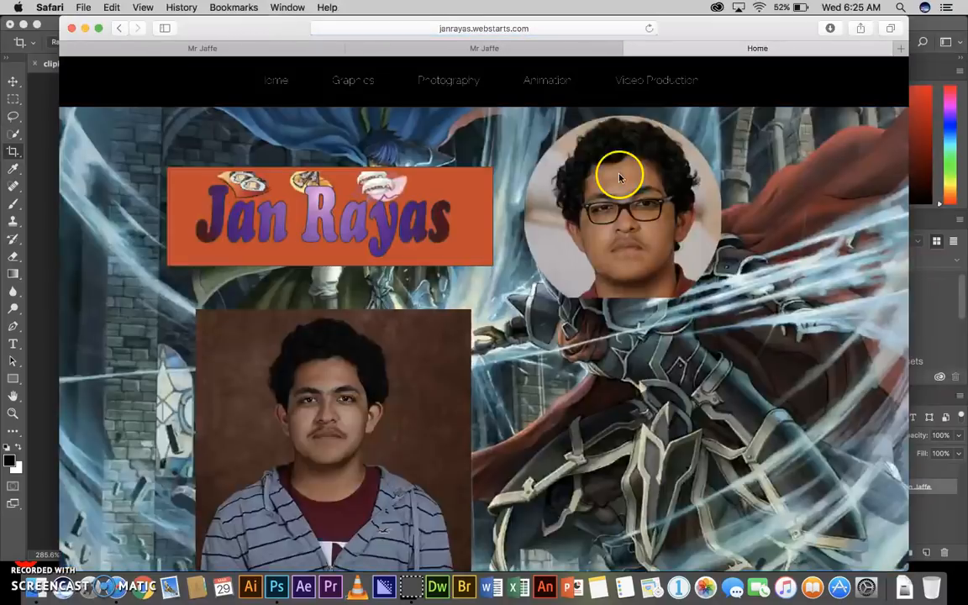
pyautogui.click(463, 91)
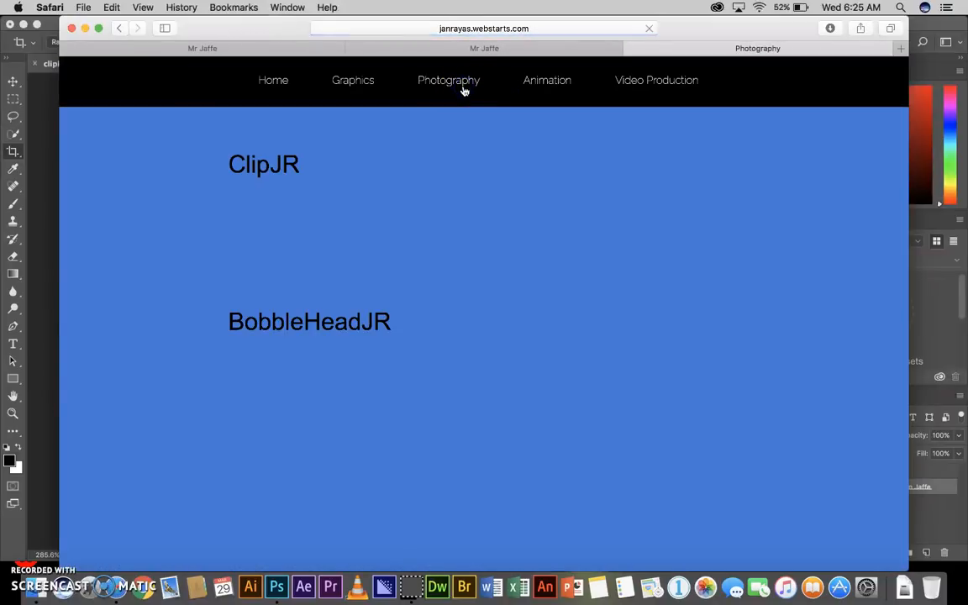